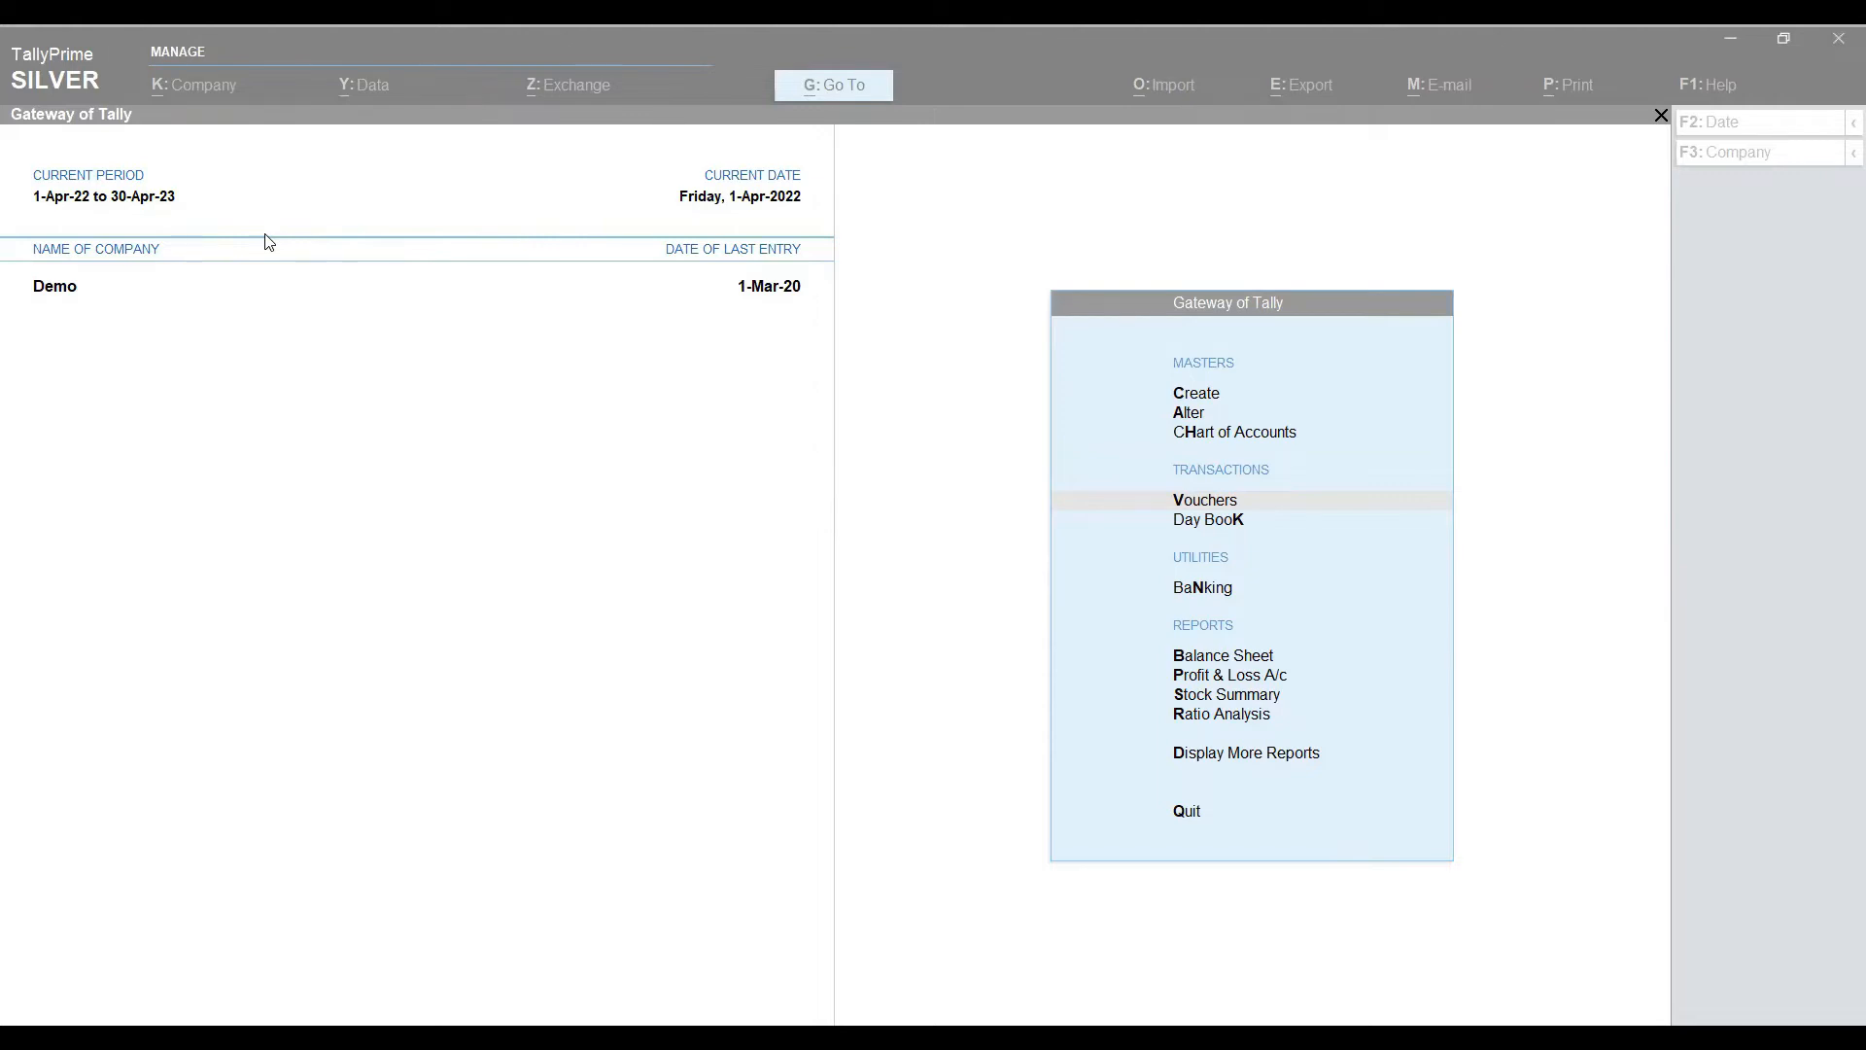
Verify the Demo company's data for splitting errors, then close the list of errors.
left_click(367, 94)
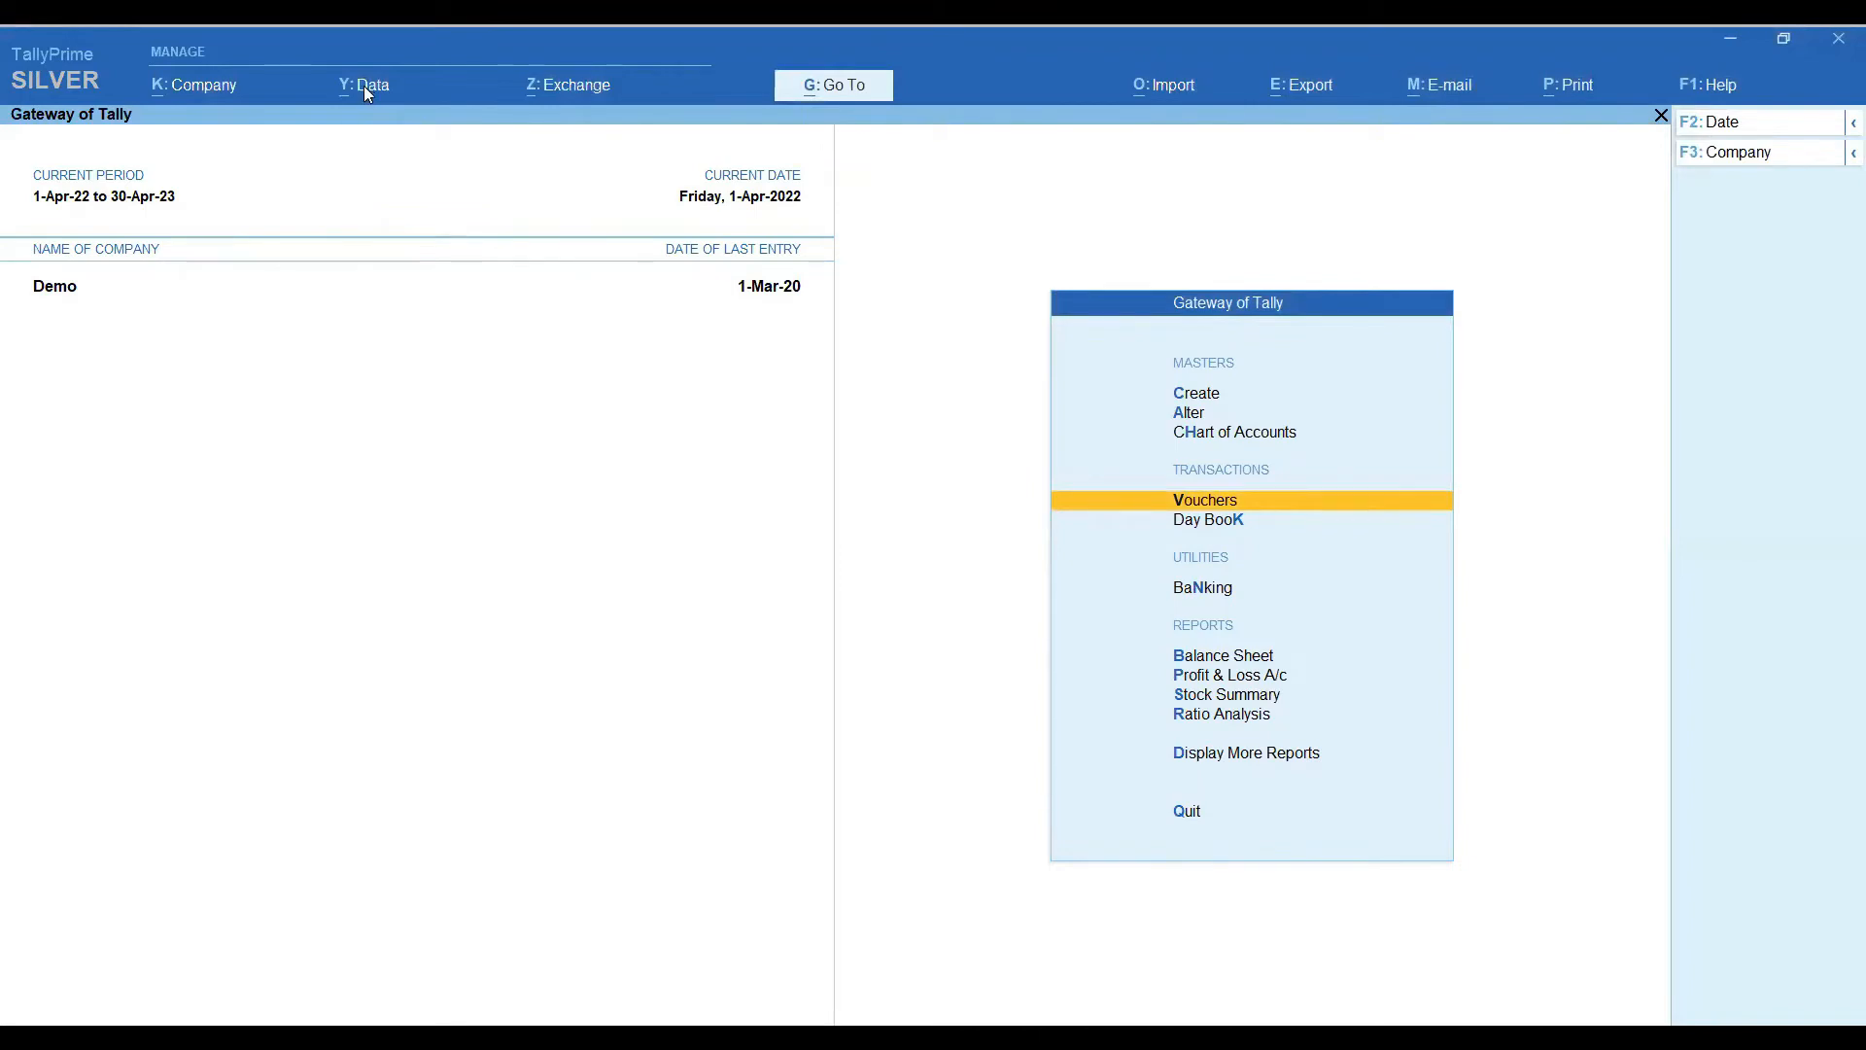
left_click(367, 93)
key("Down")
key("Down")
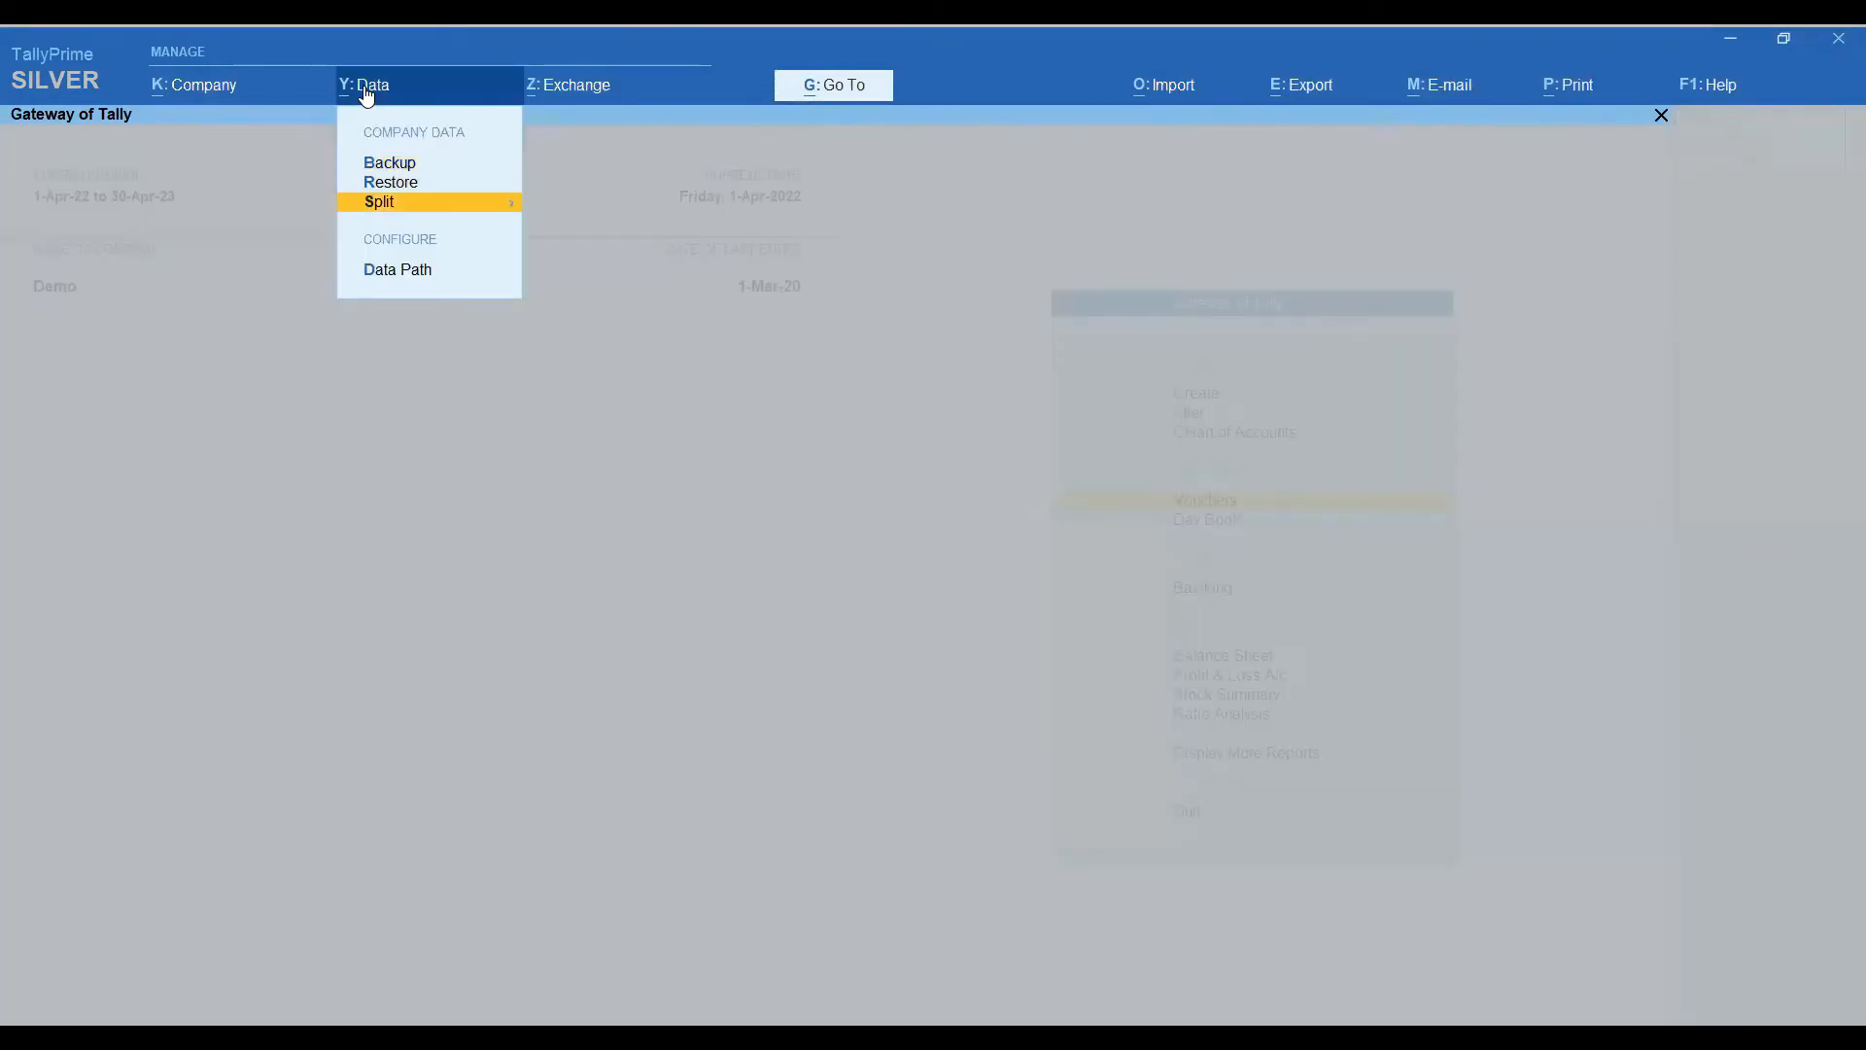
key("Return")
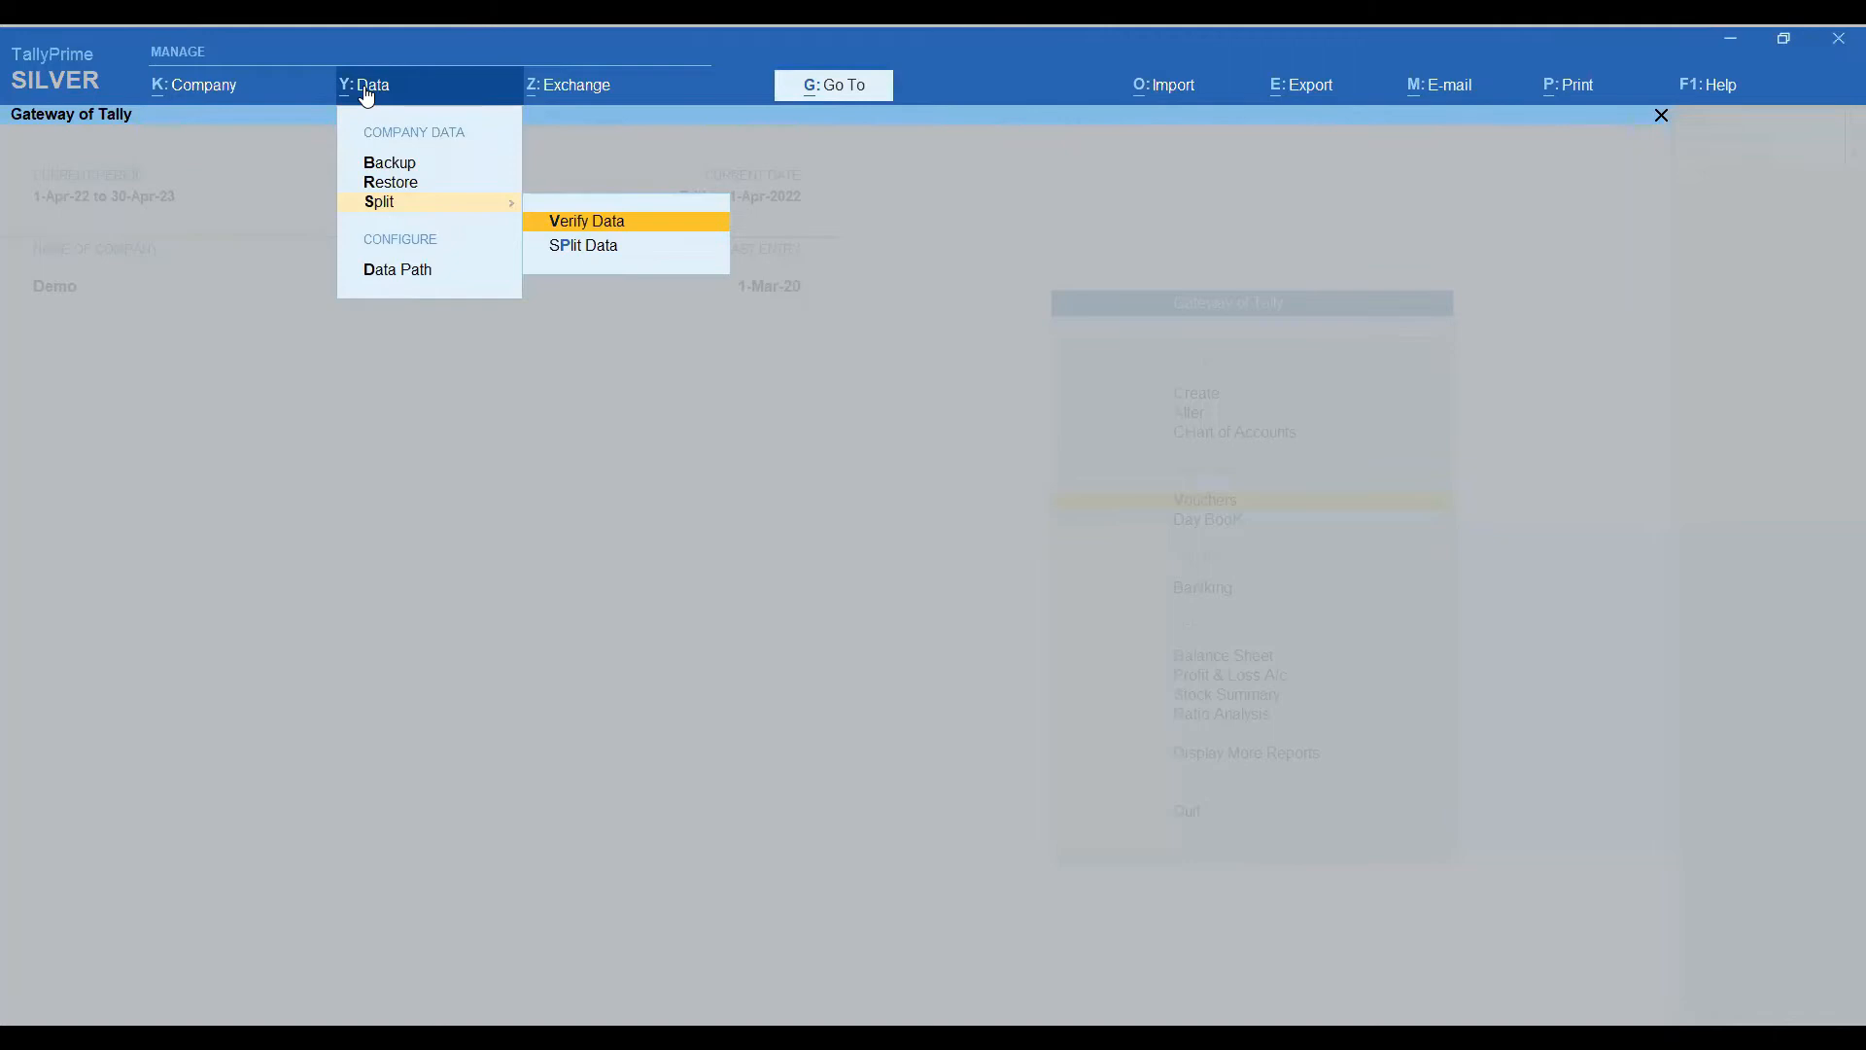
key("Return")
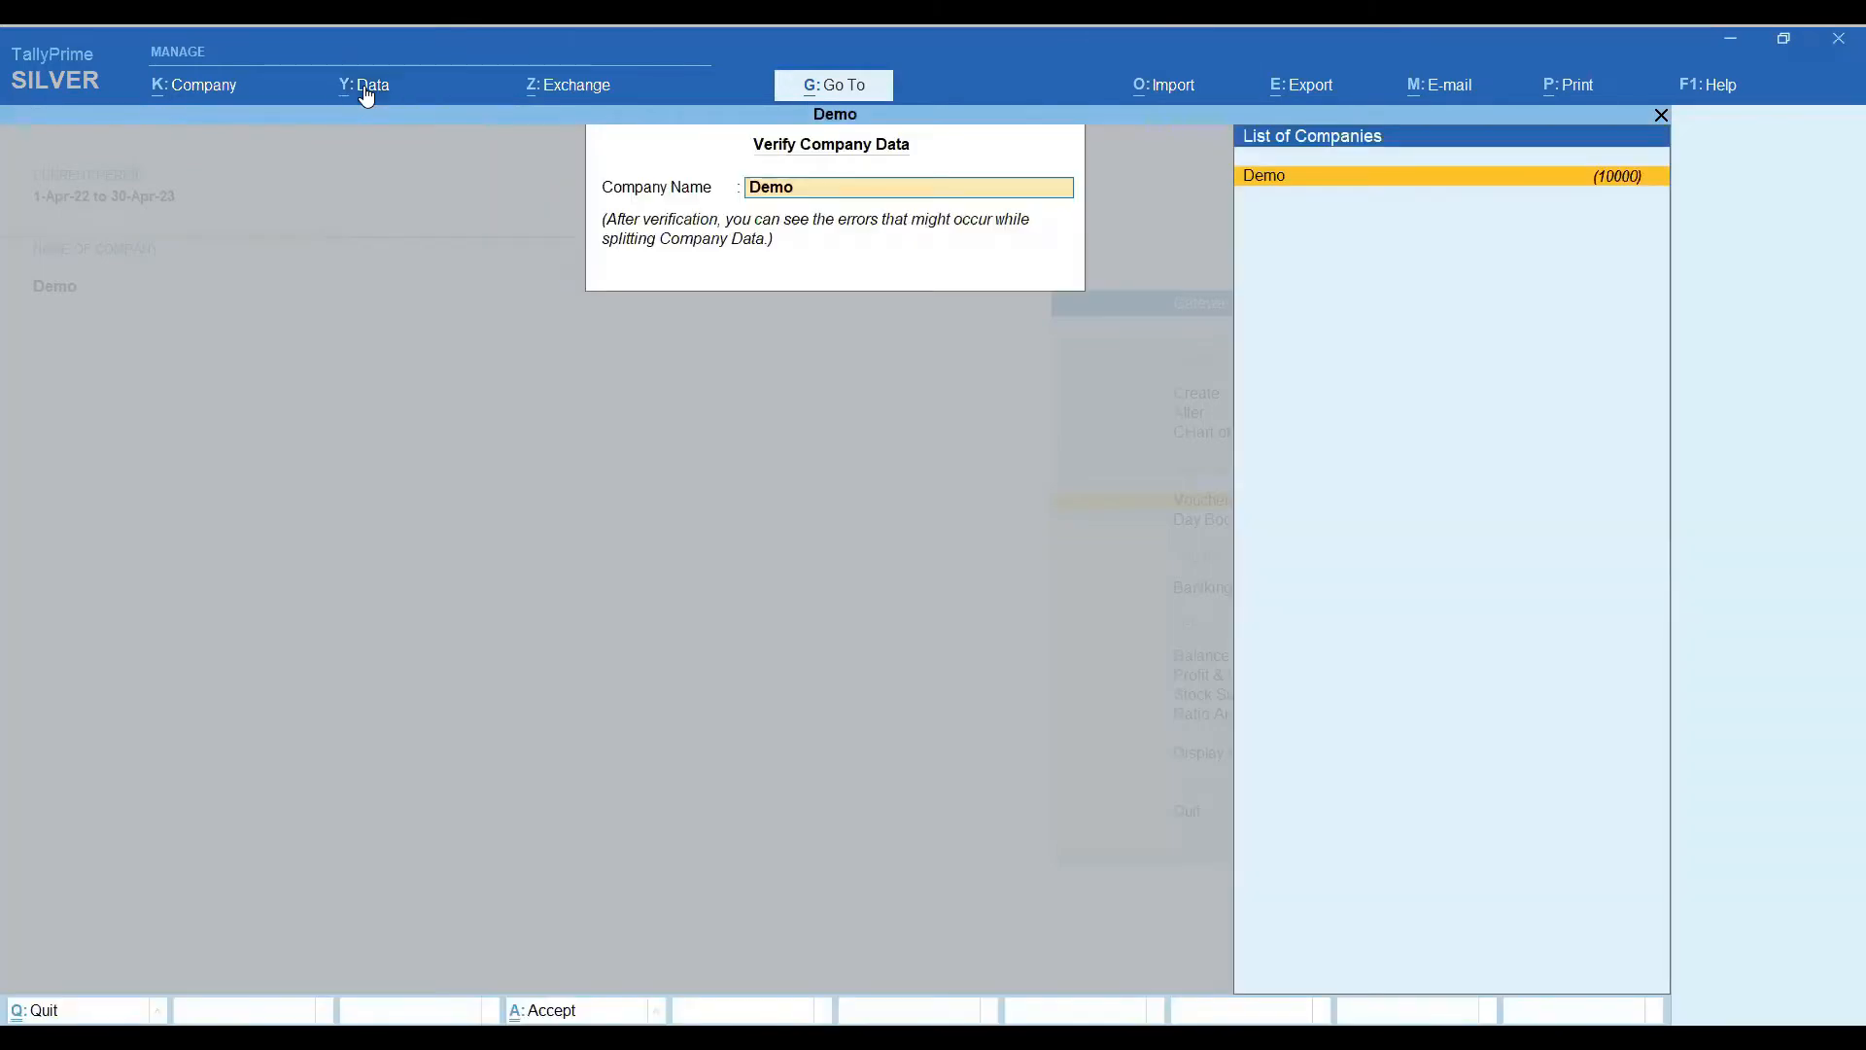
key("Return")
key("Return")
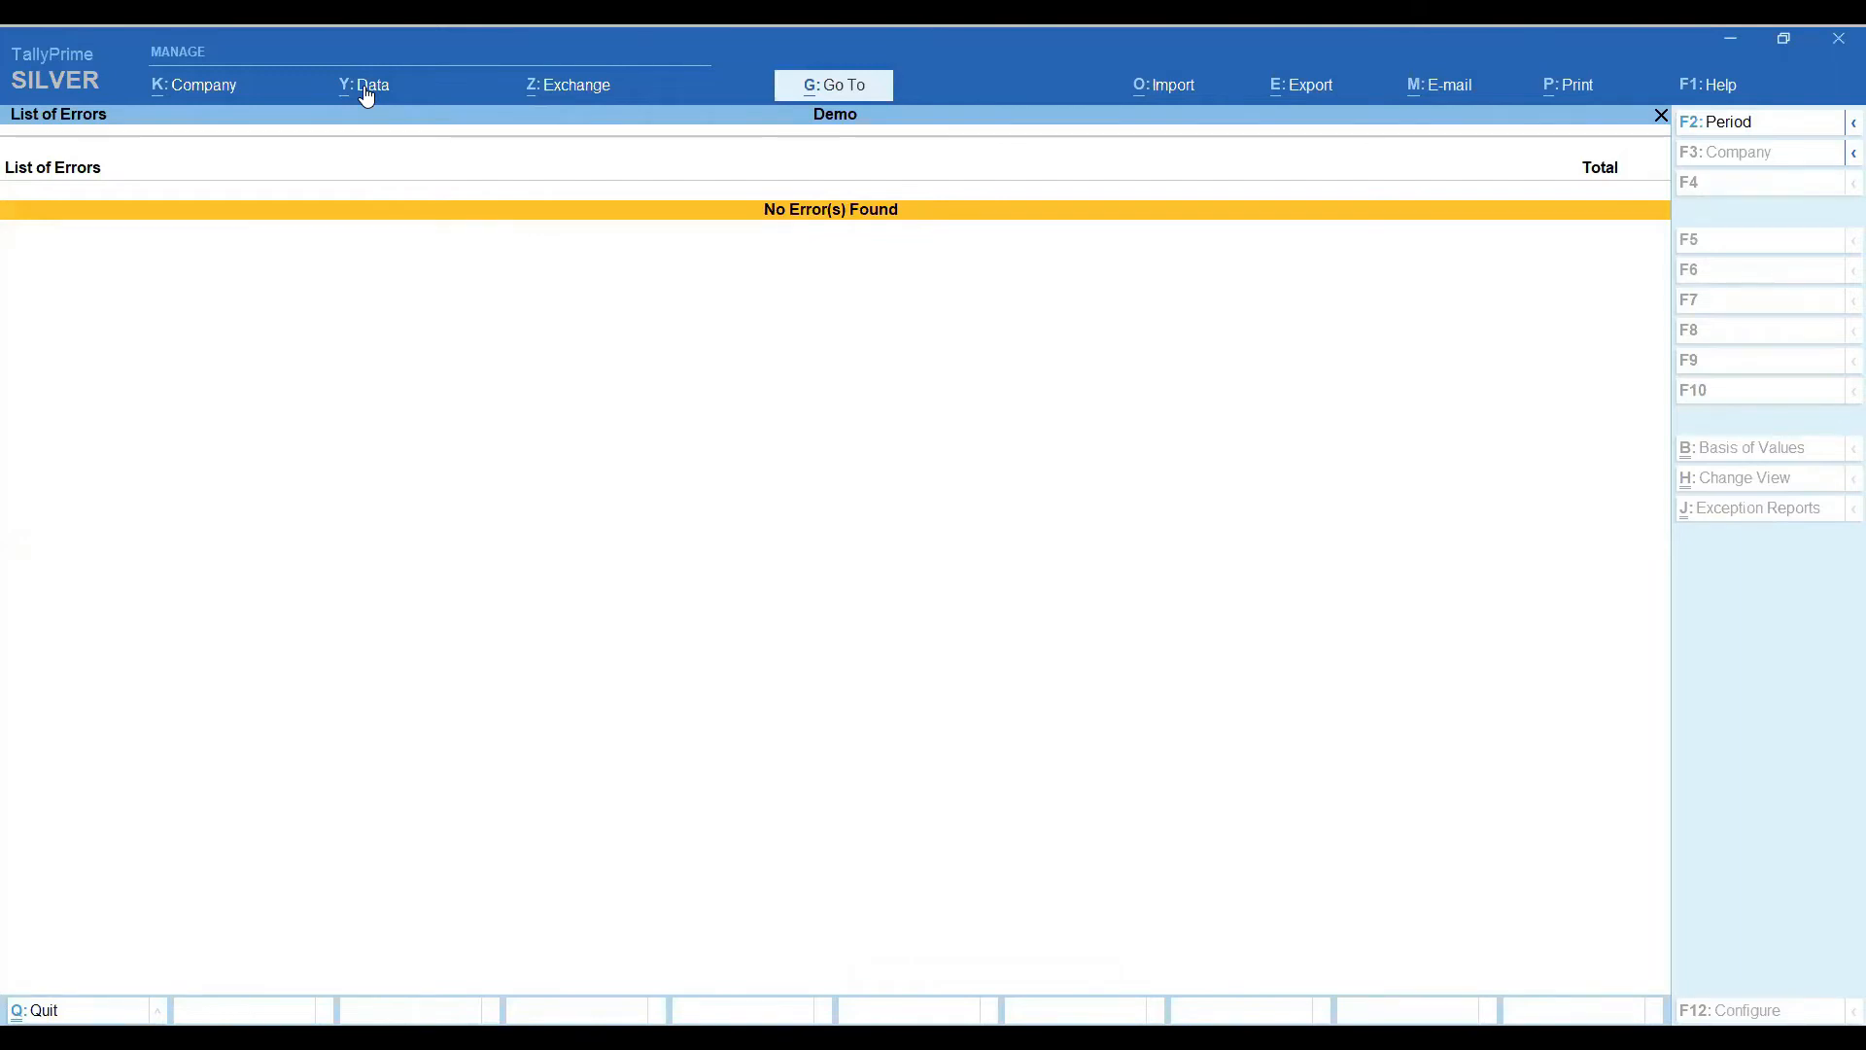
key("Escape")
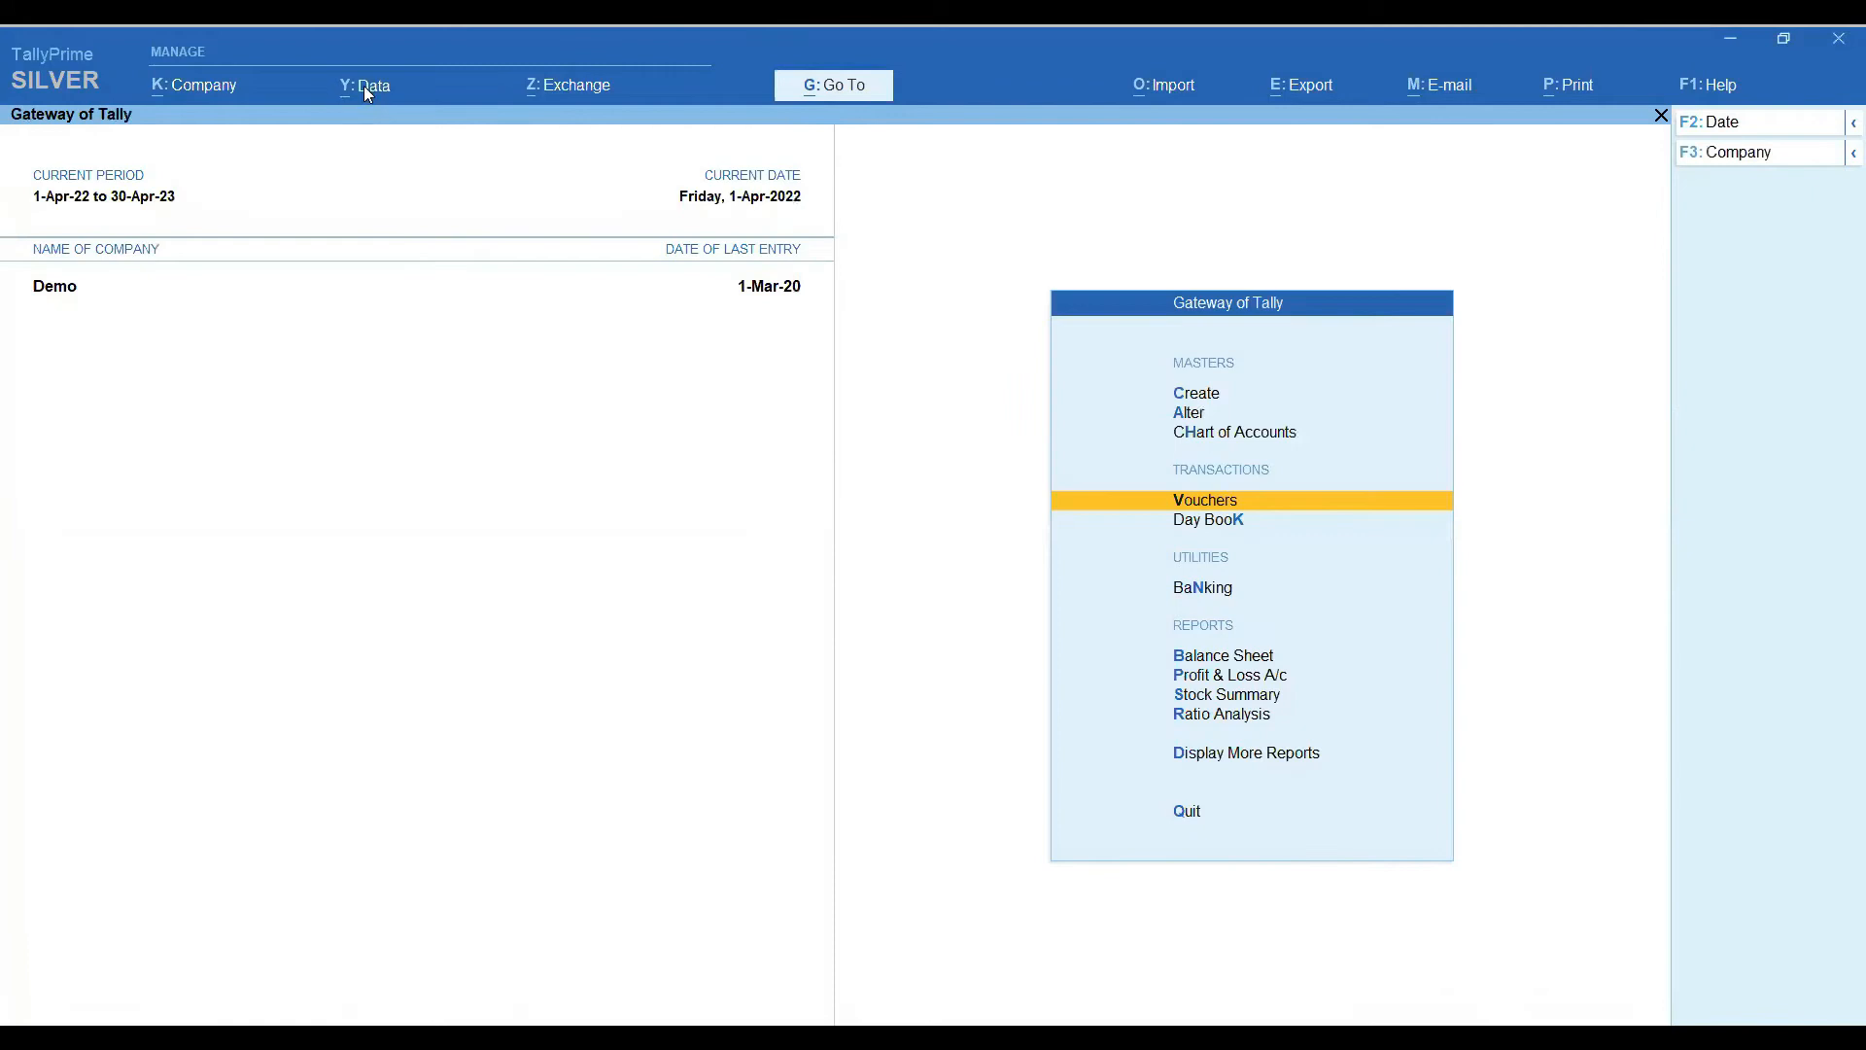
Split the Demo company's data from 1-Apr-19 into two companies, one from 1-Apr-17 and one from 1-Apr-19.
left_click(368, 90)
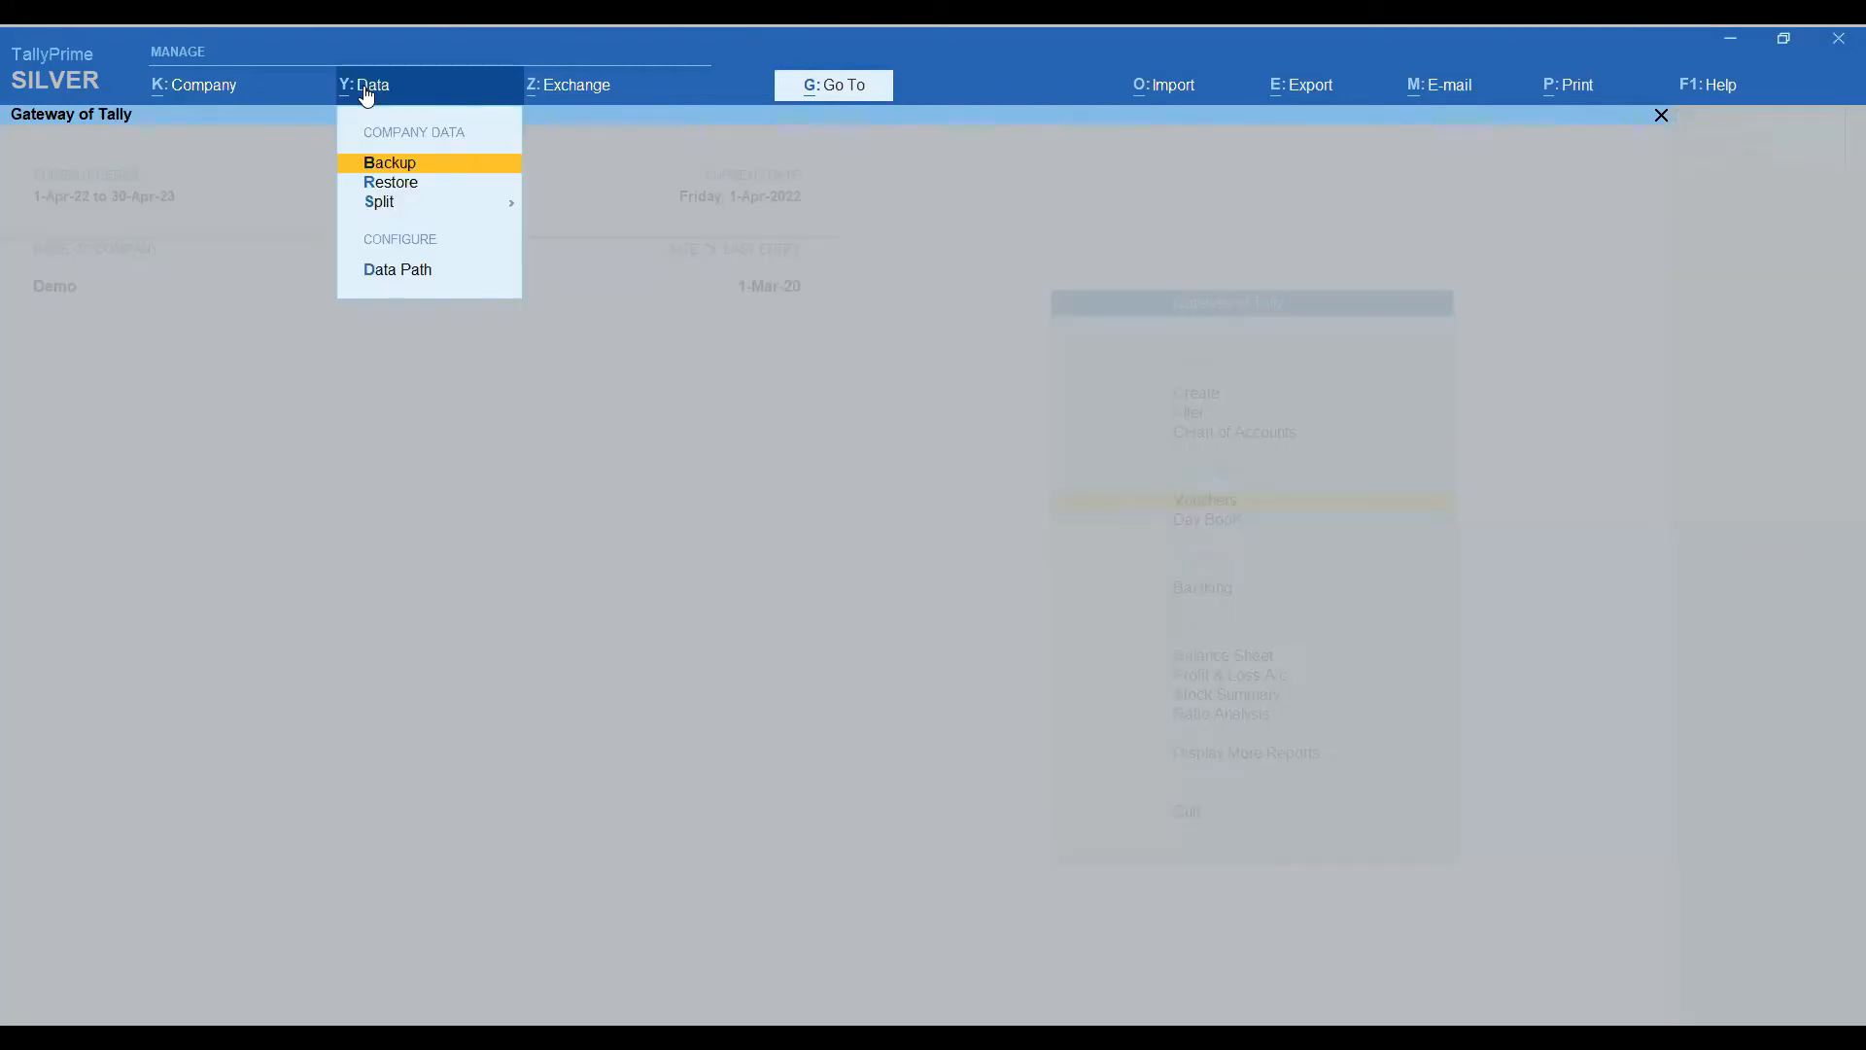
key("Down")
key("Down")
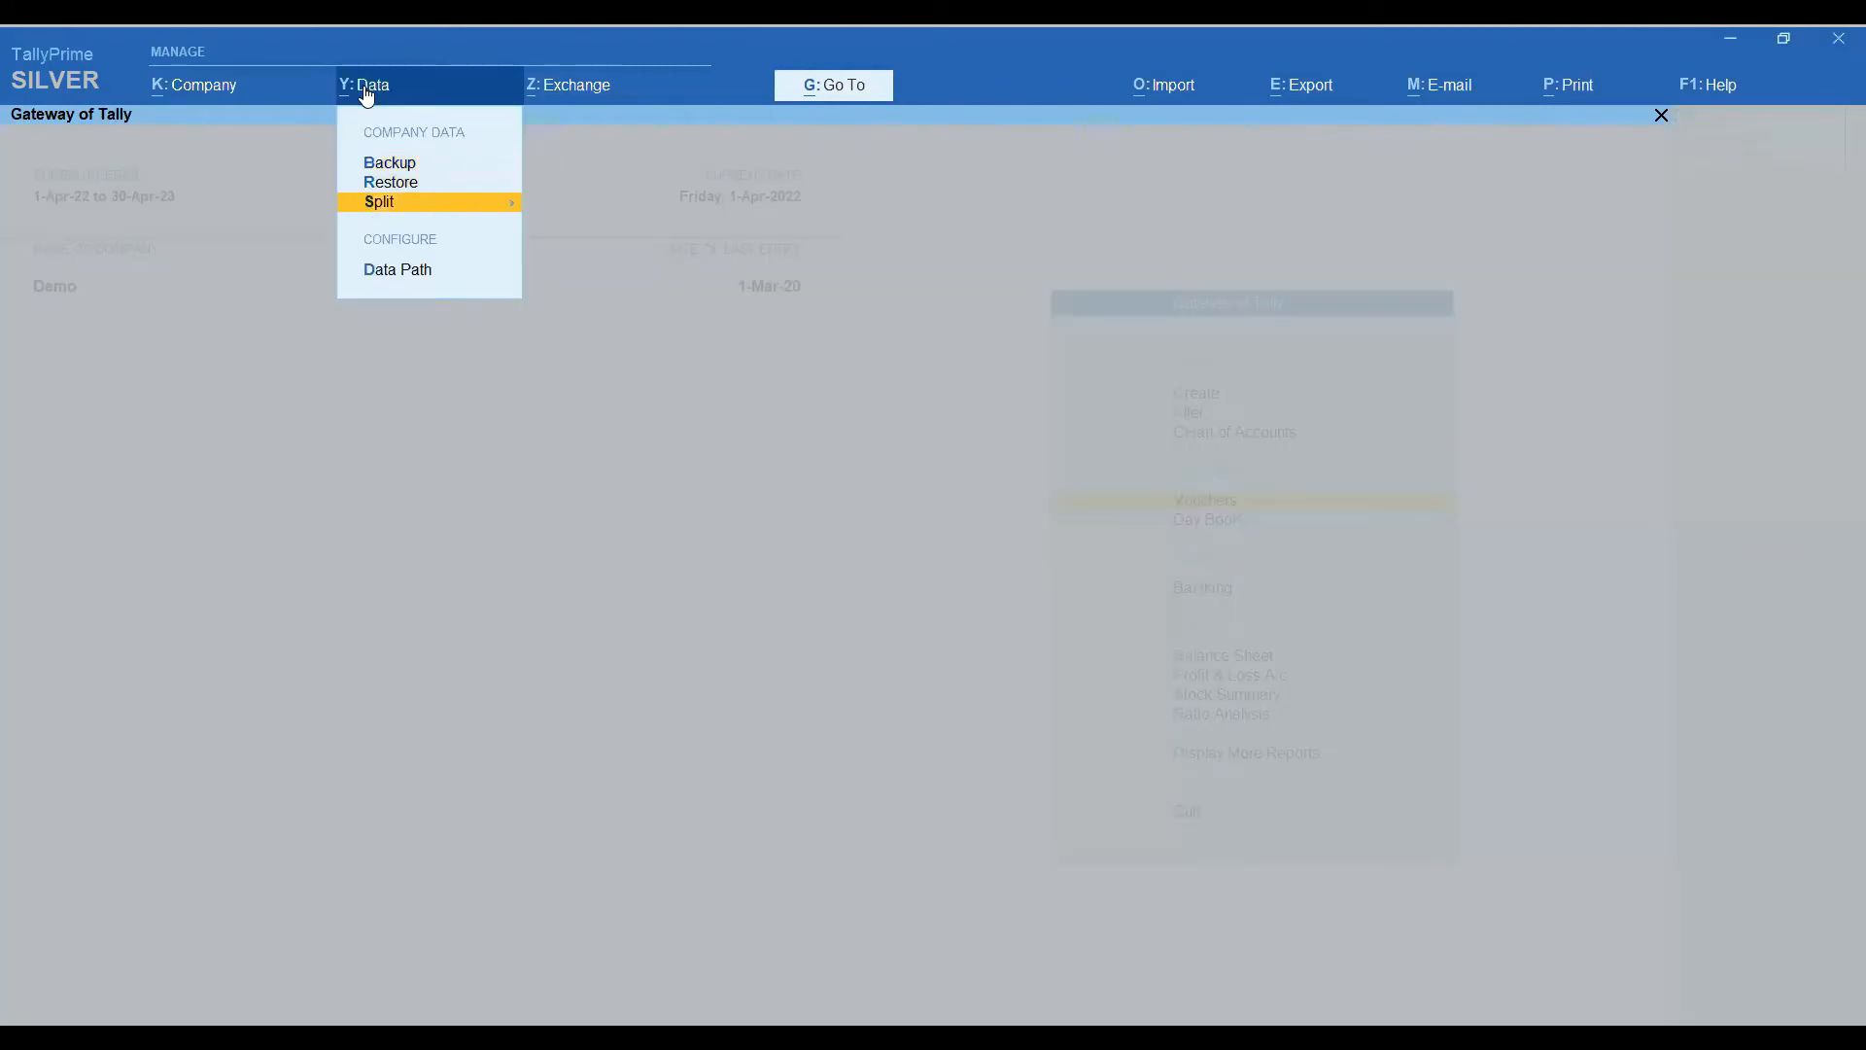
key("Return")
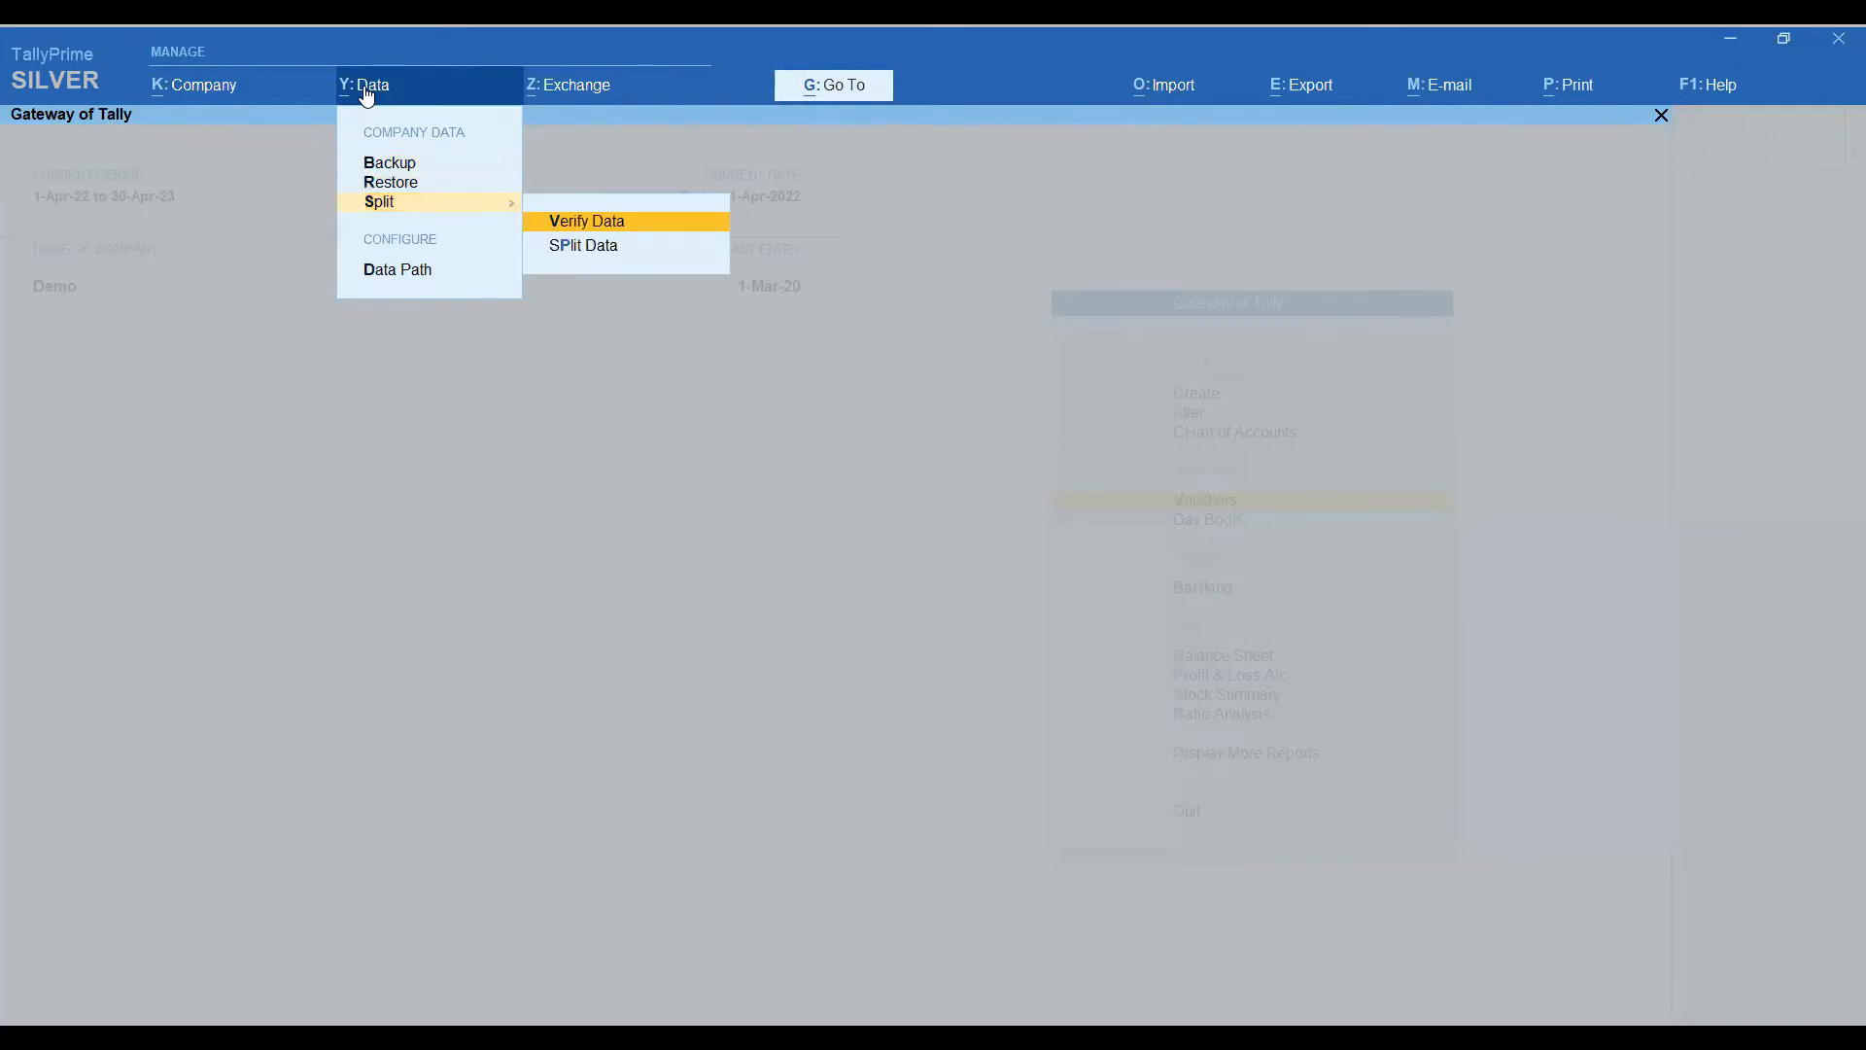
key("Down")
key("Return")
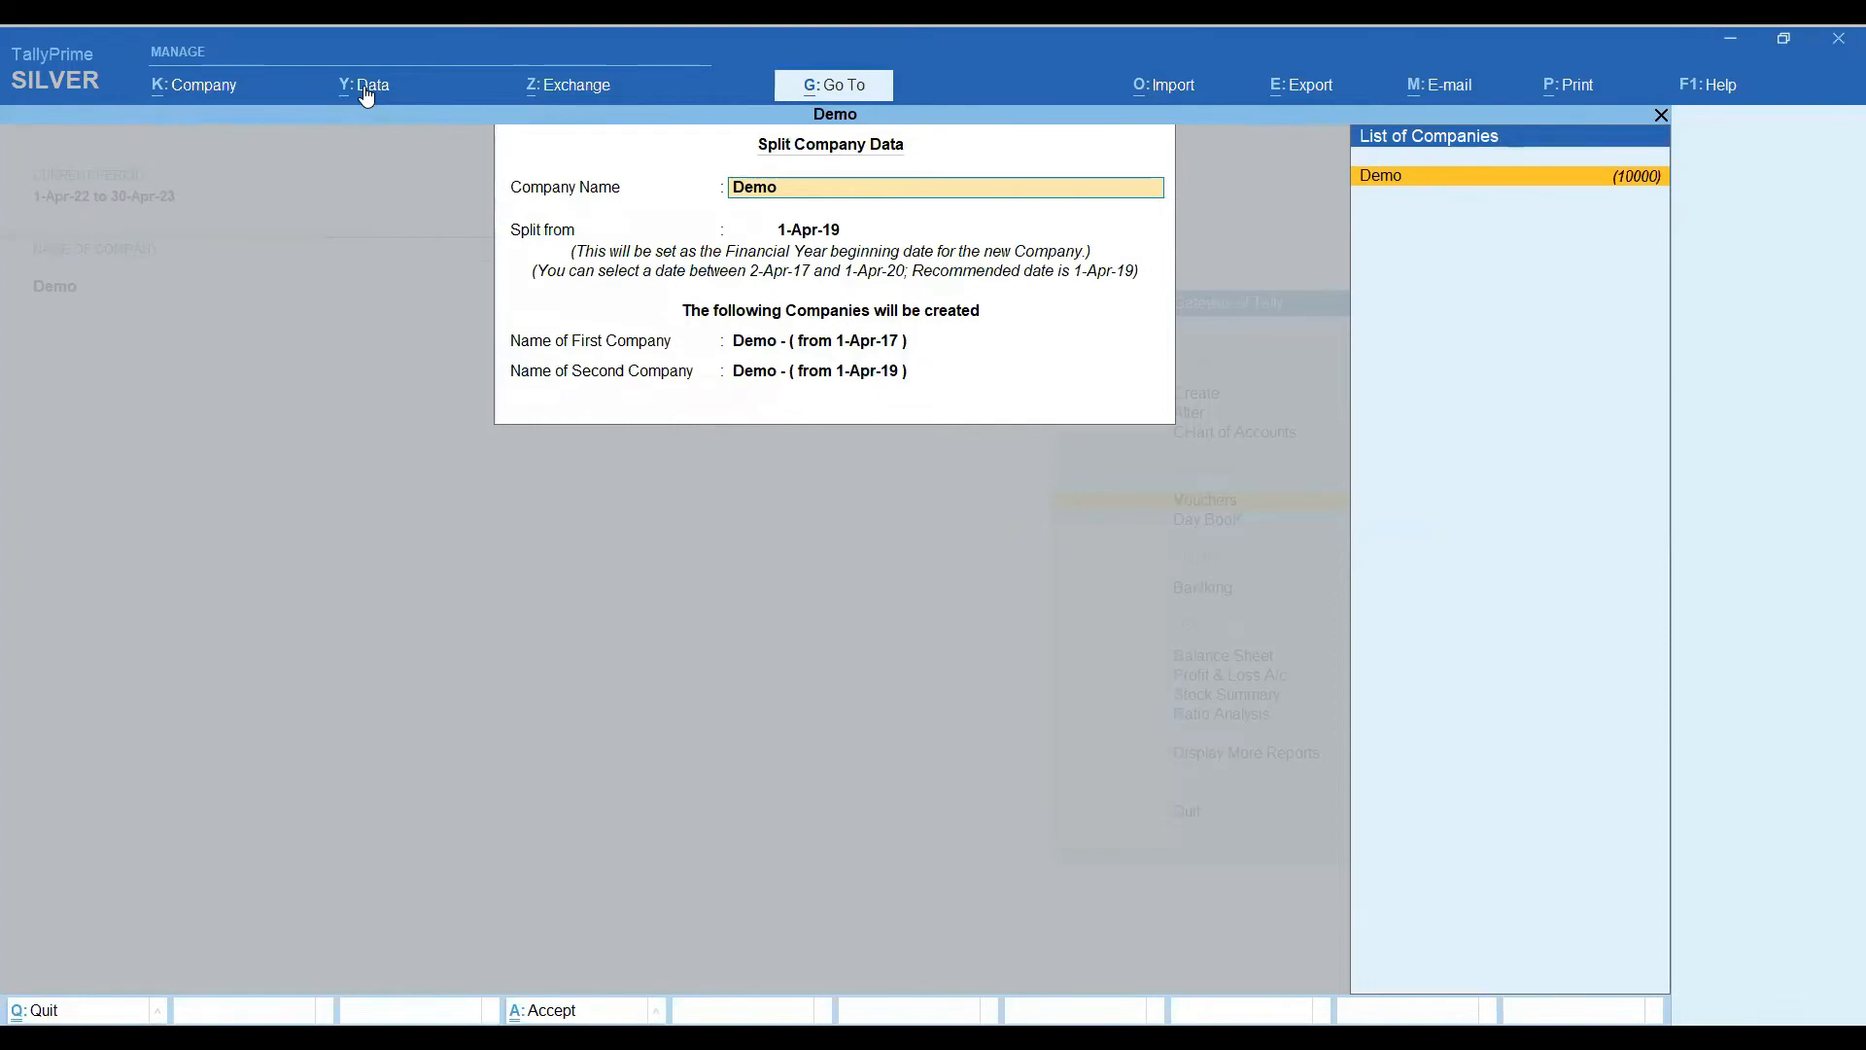
key("Return")
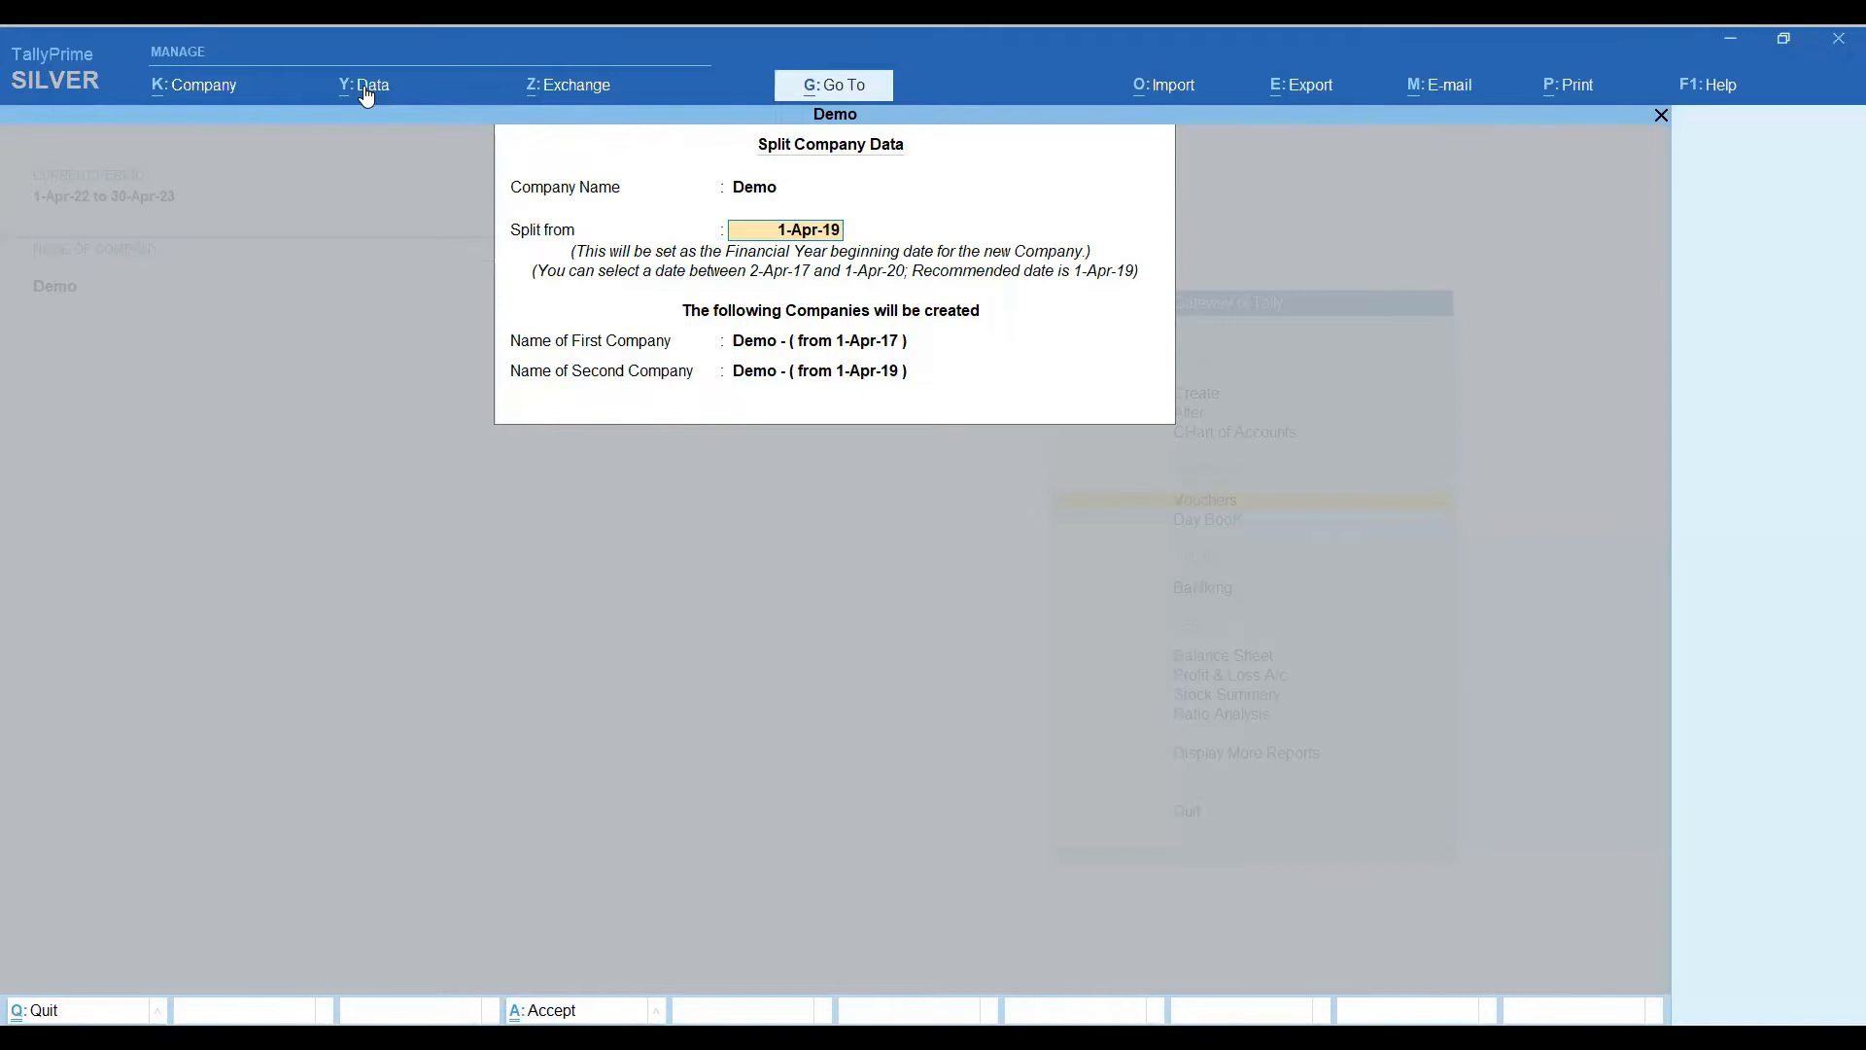
key("Return")
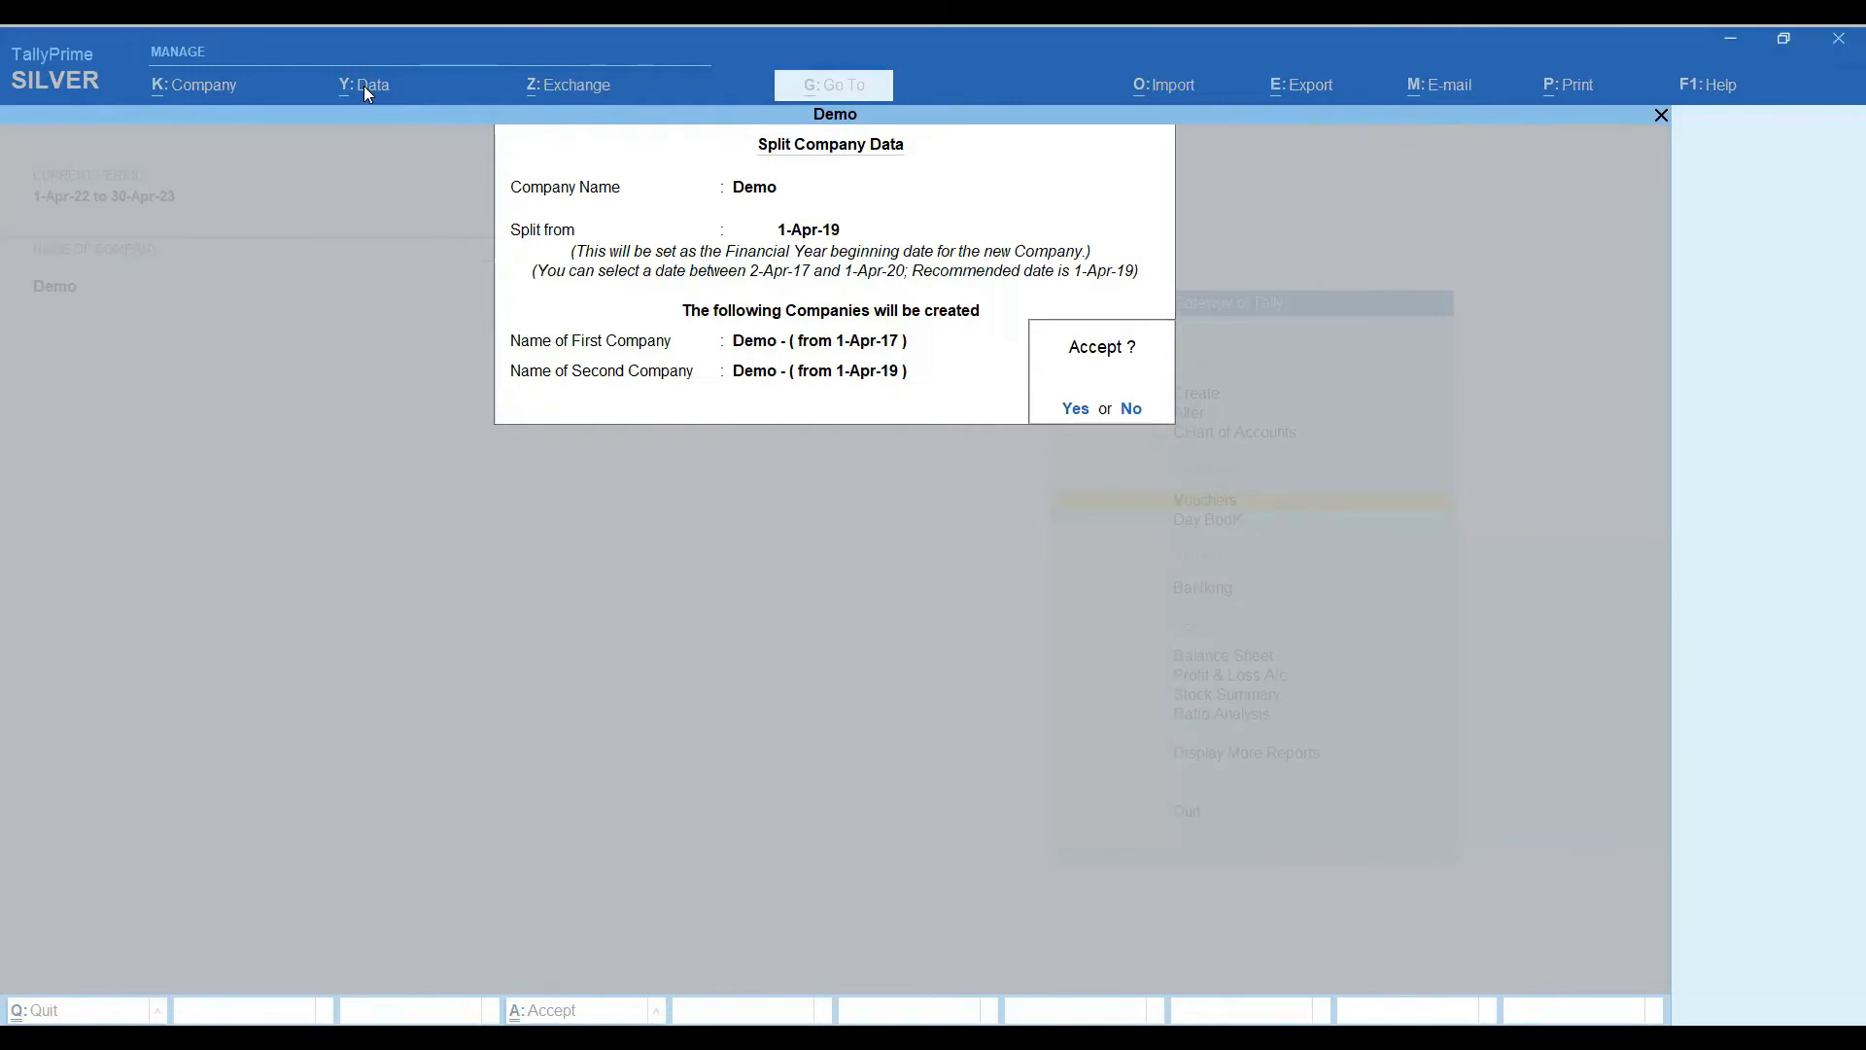
key("Return")
key("Return")
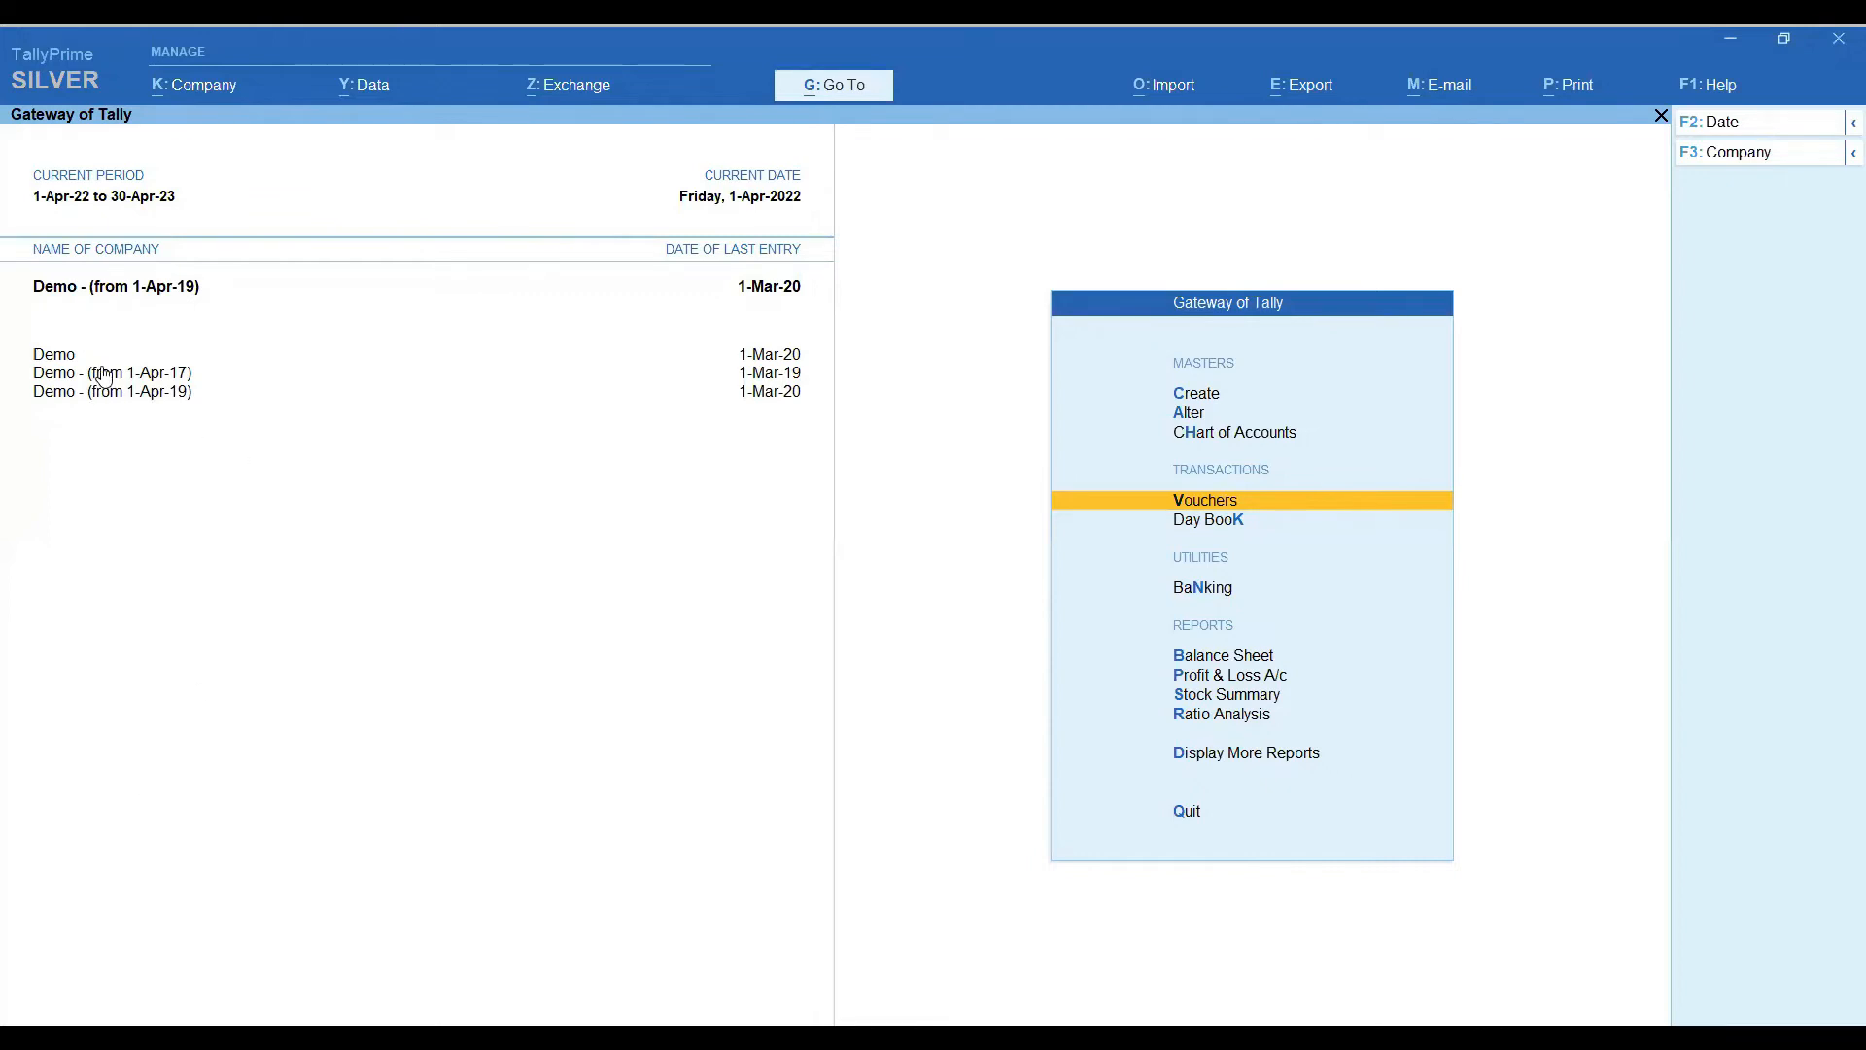
Review the split companies, check the number field of a new sales voucher, and leave the voucher without saving.
left_click(60, 359)
left_click(80, 380)
left_click(119, 402)
key("Return")
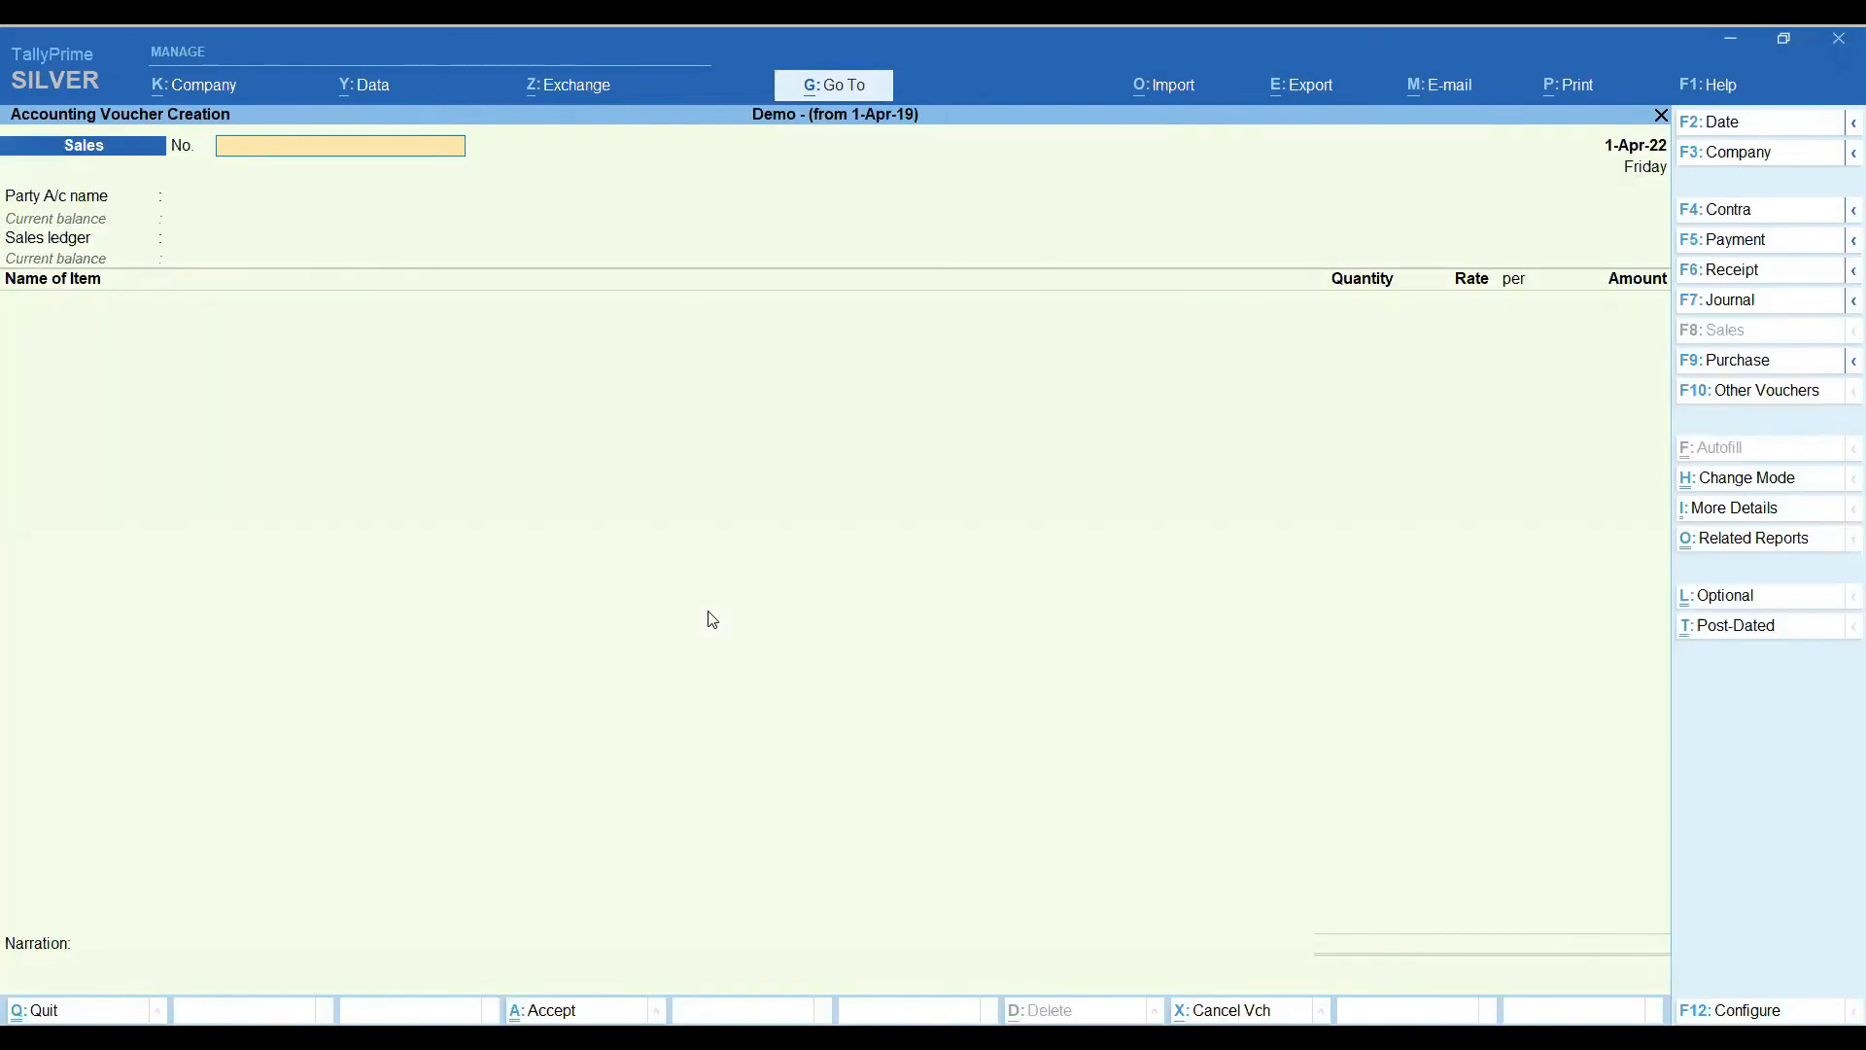
key("Escape")
key("y")
Open the Sales voucher type for alteration in the Demo - (from 1-Apr-19) company.
key("Up")
key("Up")
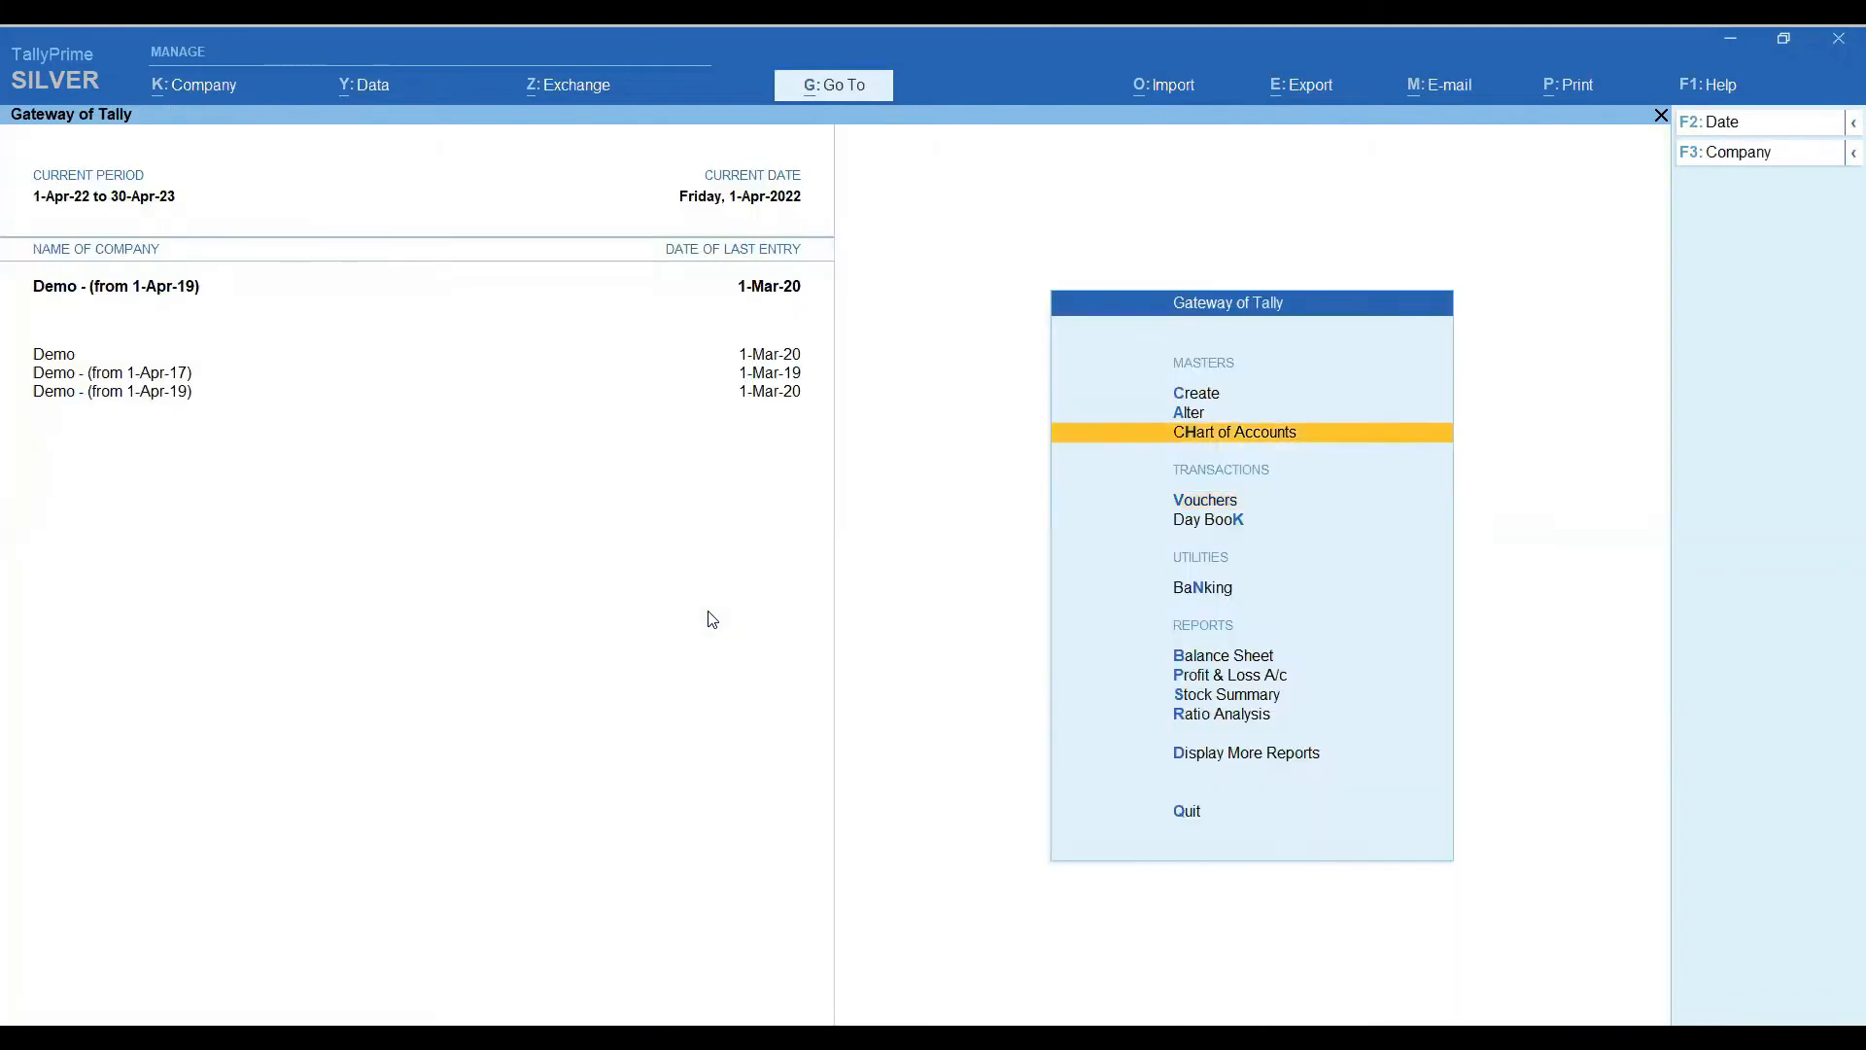
key("Return")
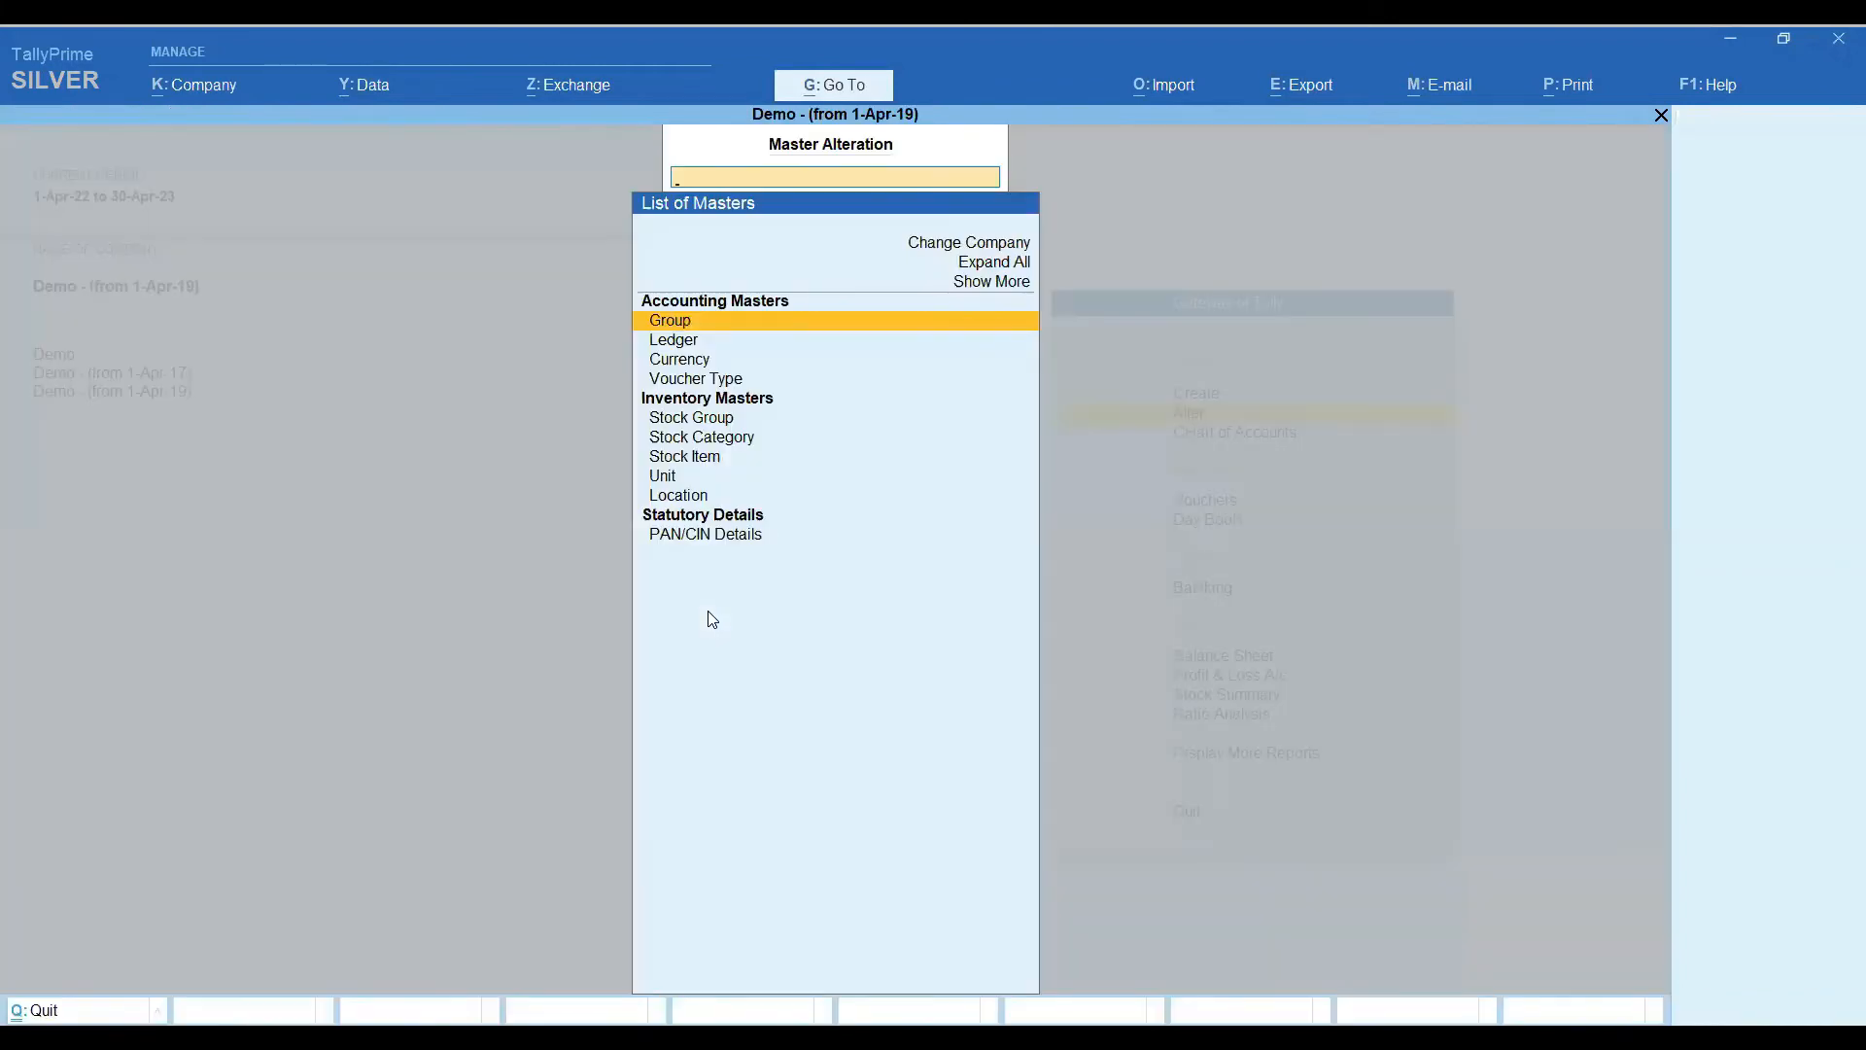
key("Down")
key("Down")
key("Down")
key("Return")
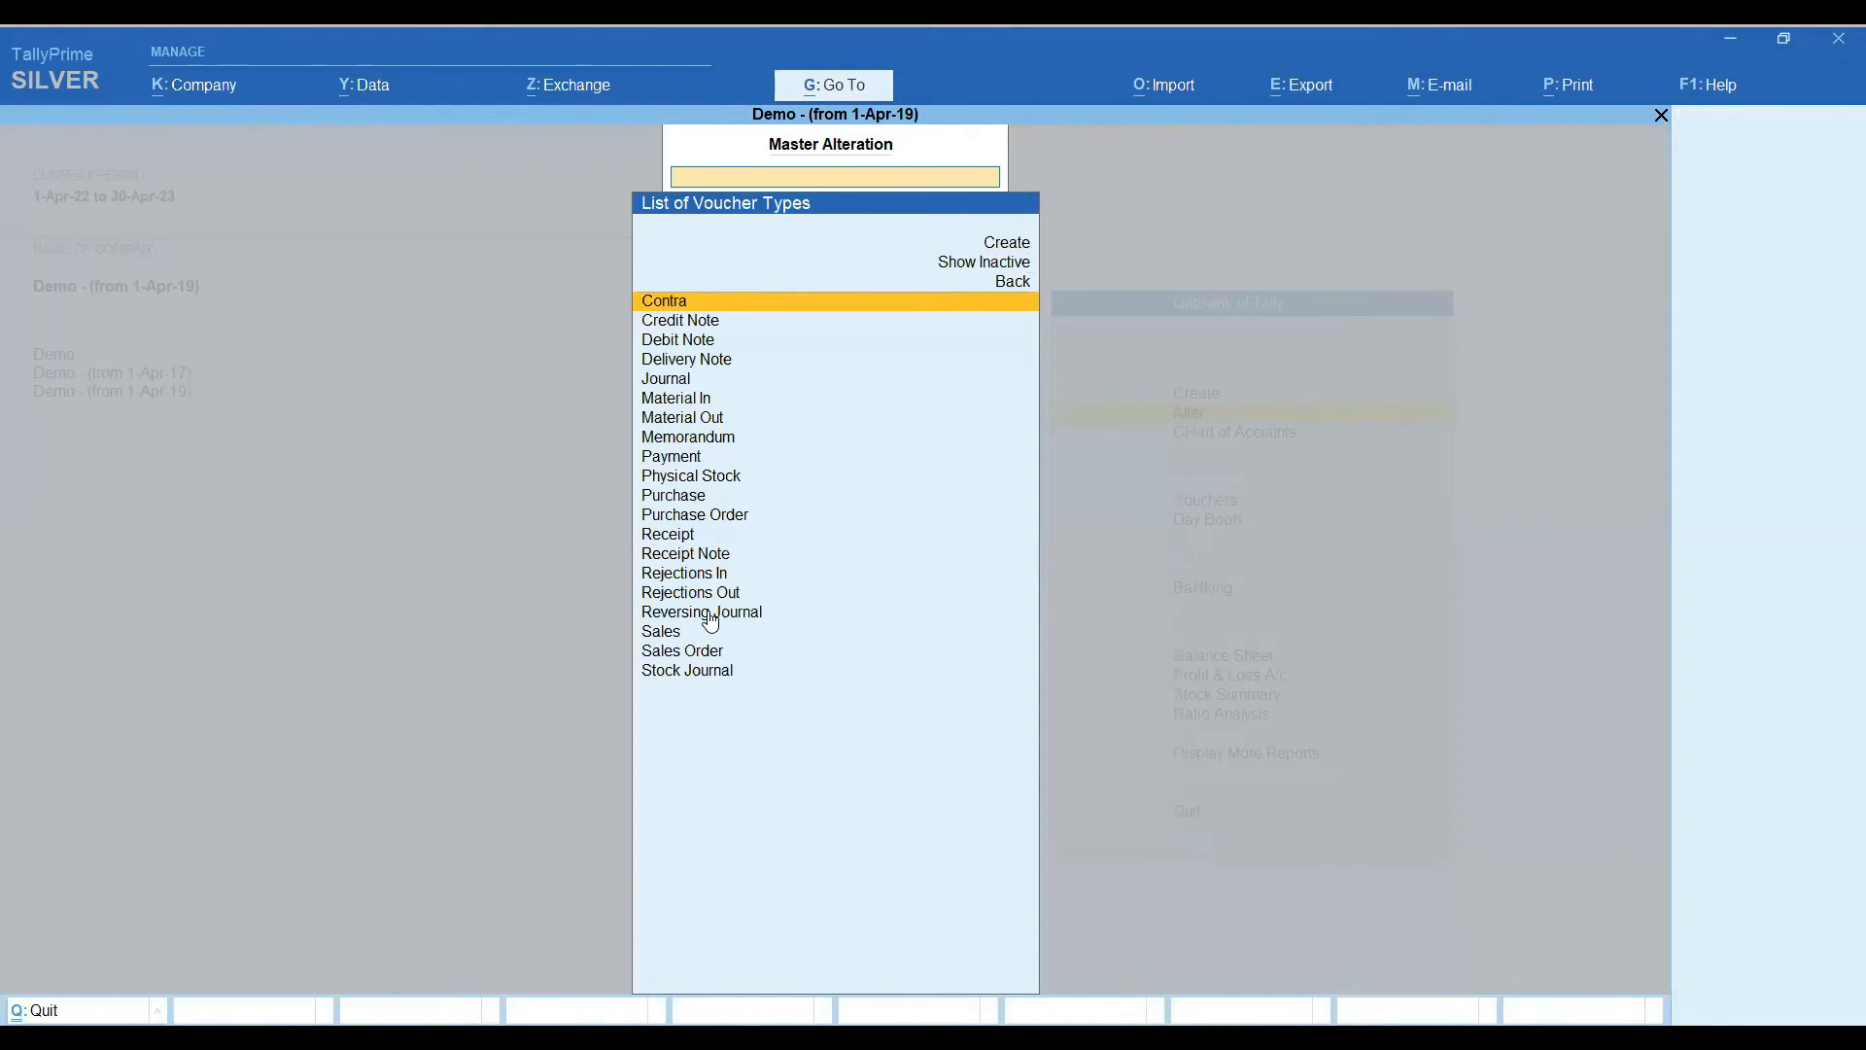
type("Sal")
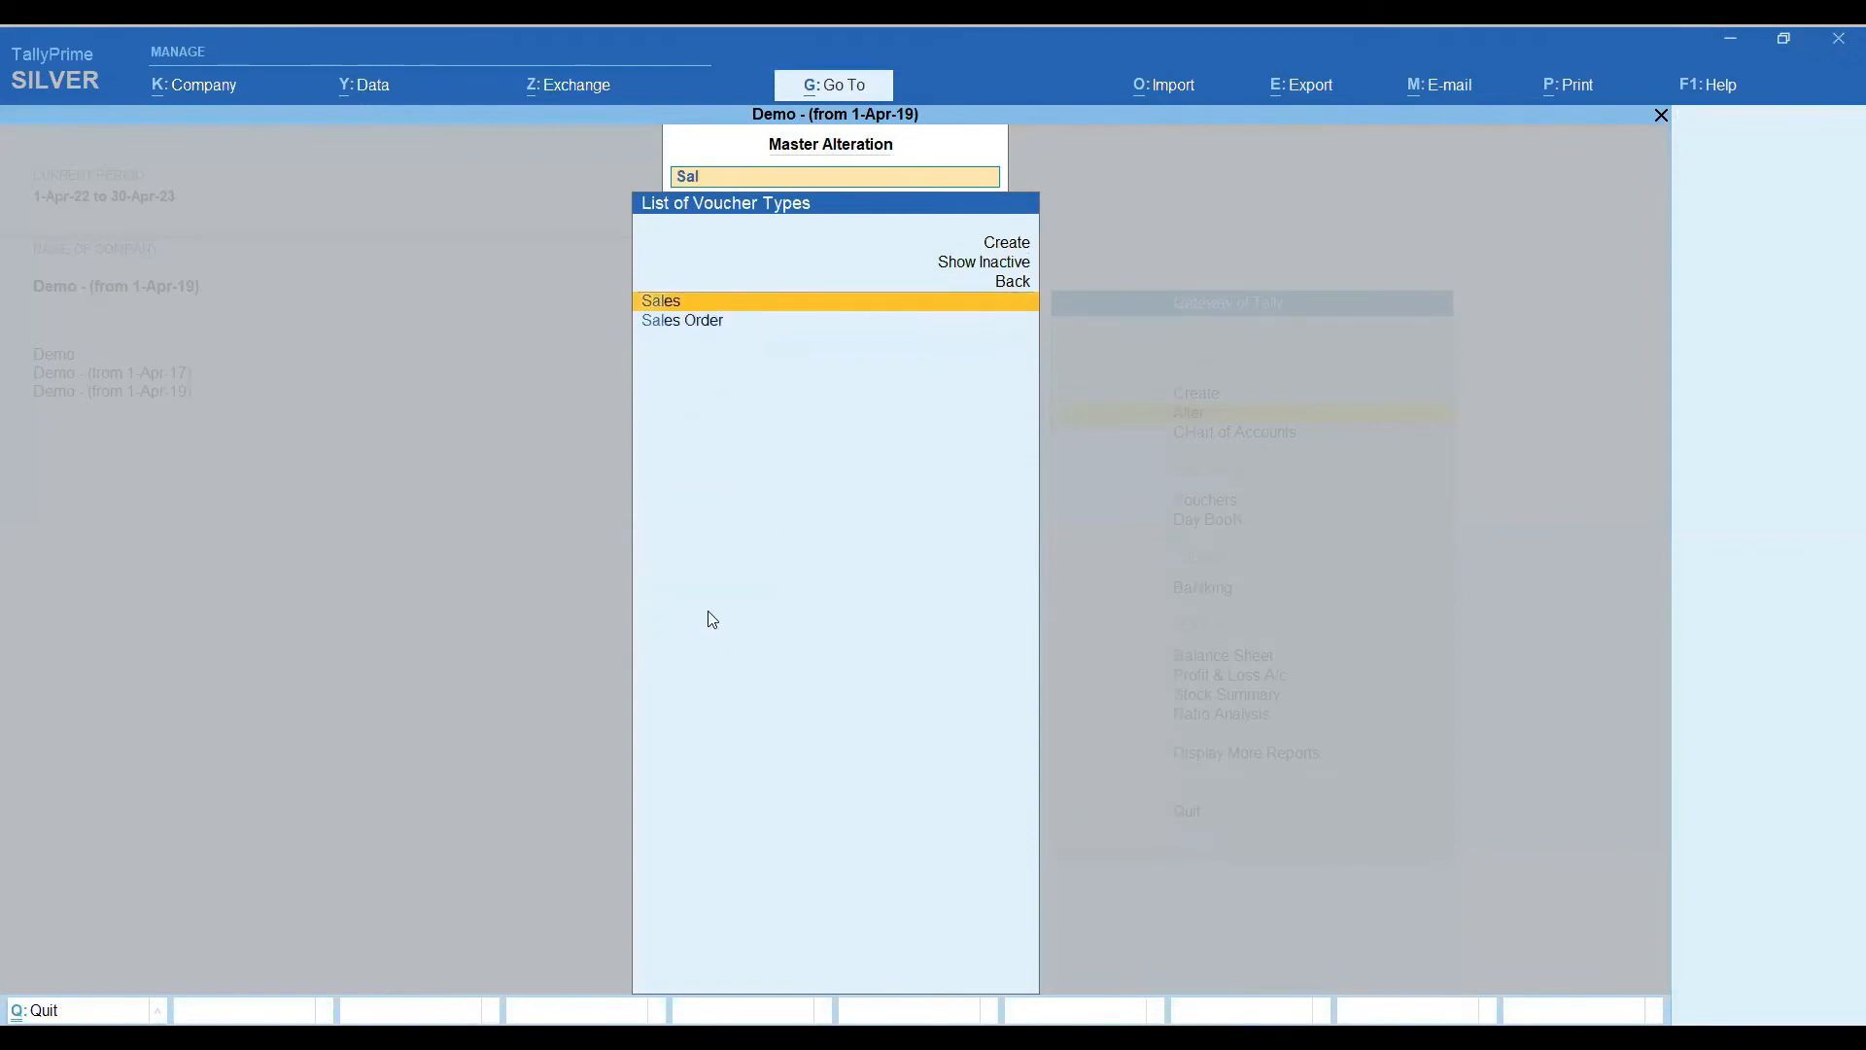
key("Return")
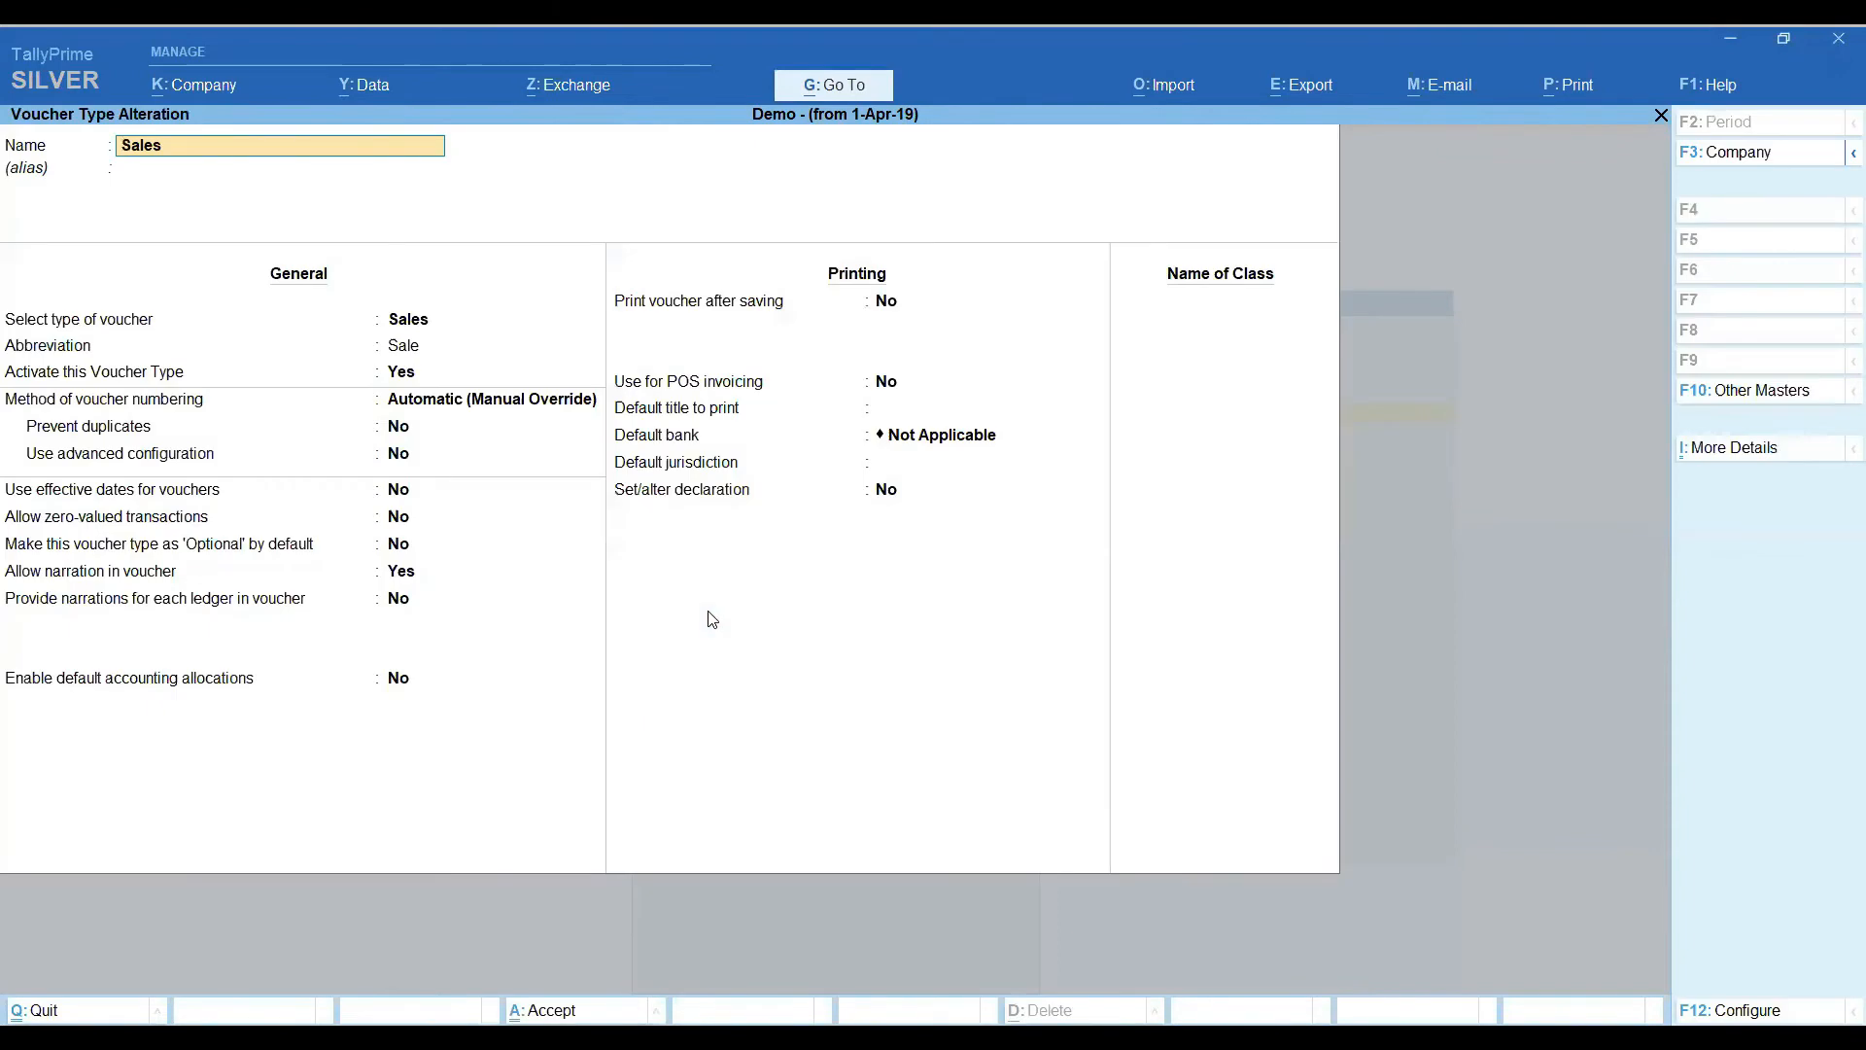
Keep Automatic (Manual Override) as the Sales voucher numbering method and set Use advanced configuration to Yes.
key("Return")
key("Return")
key("Return")
key("Return")
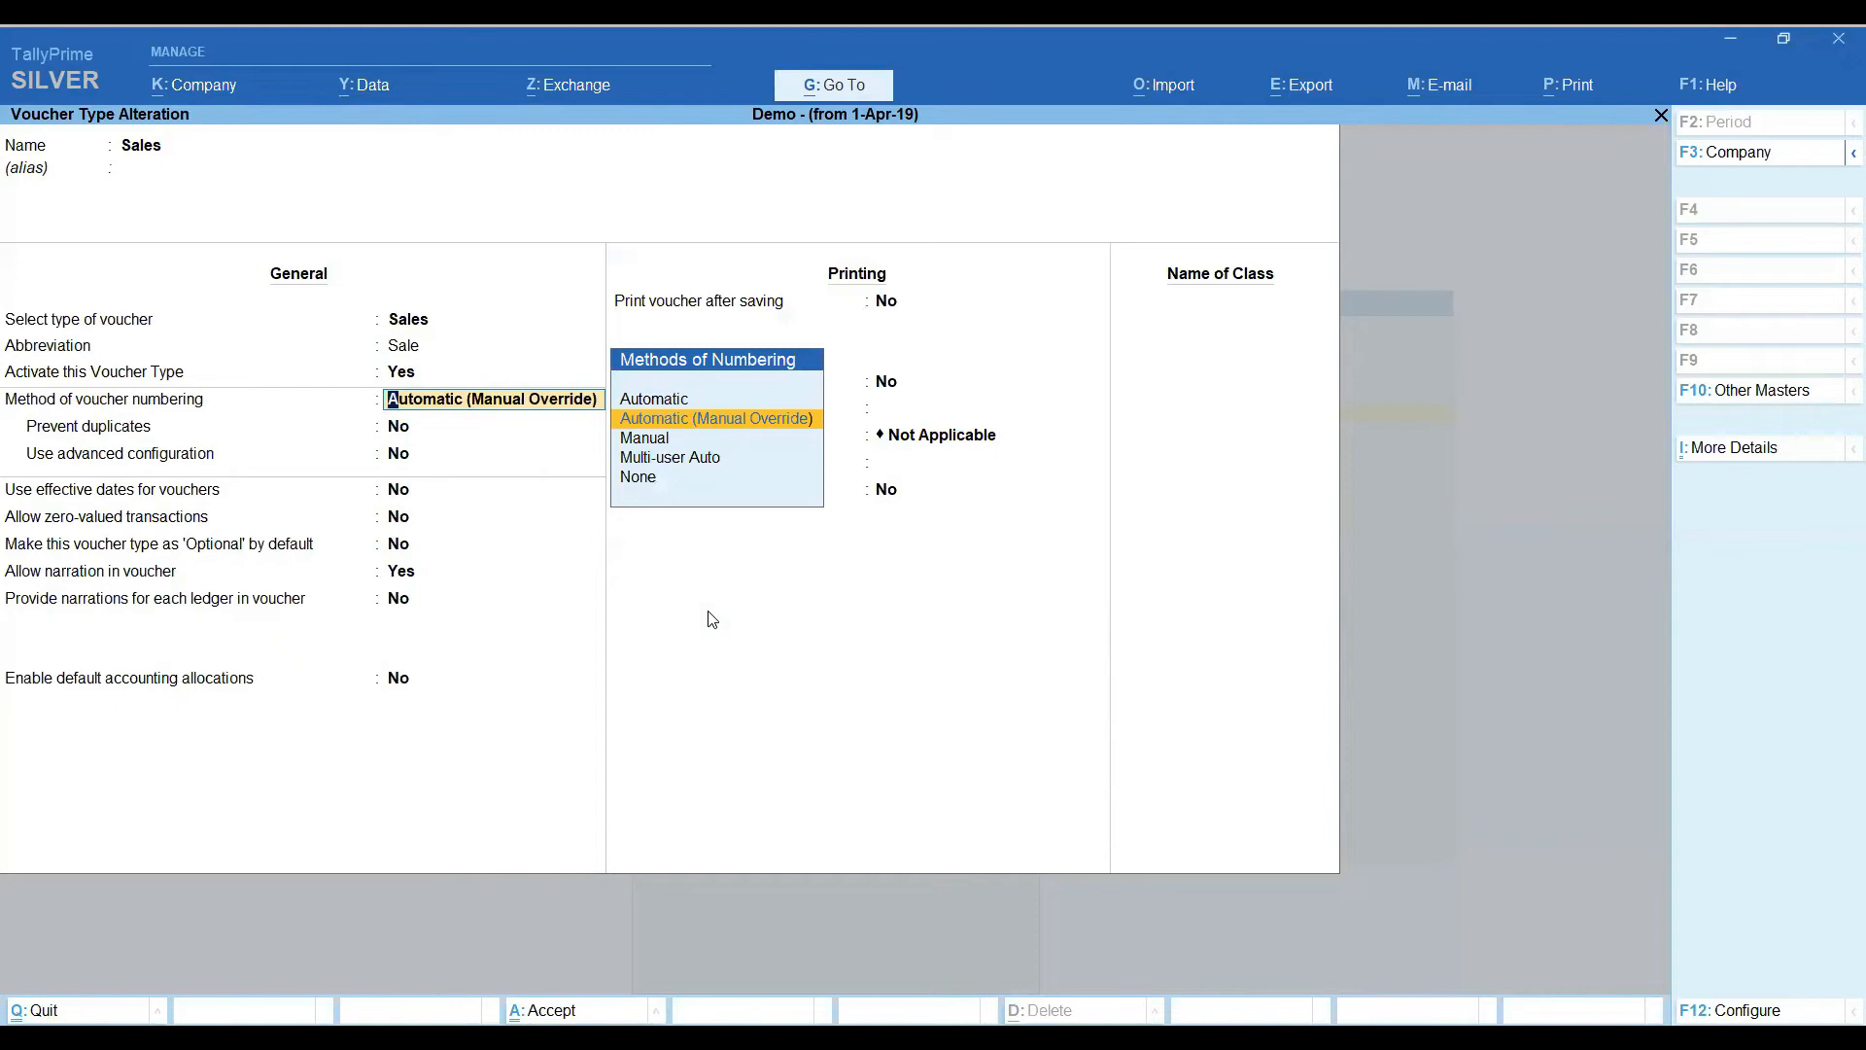
key("Return")
key("Return")
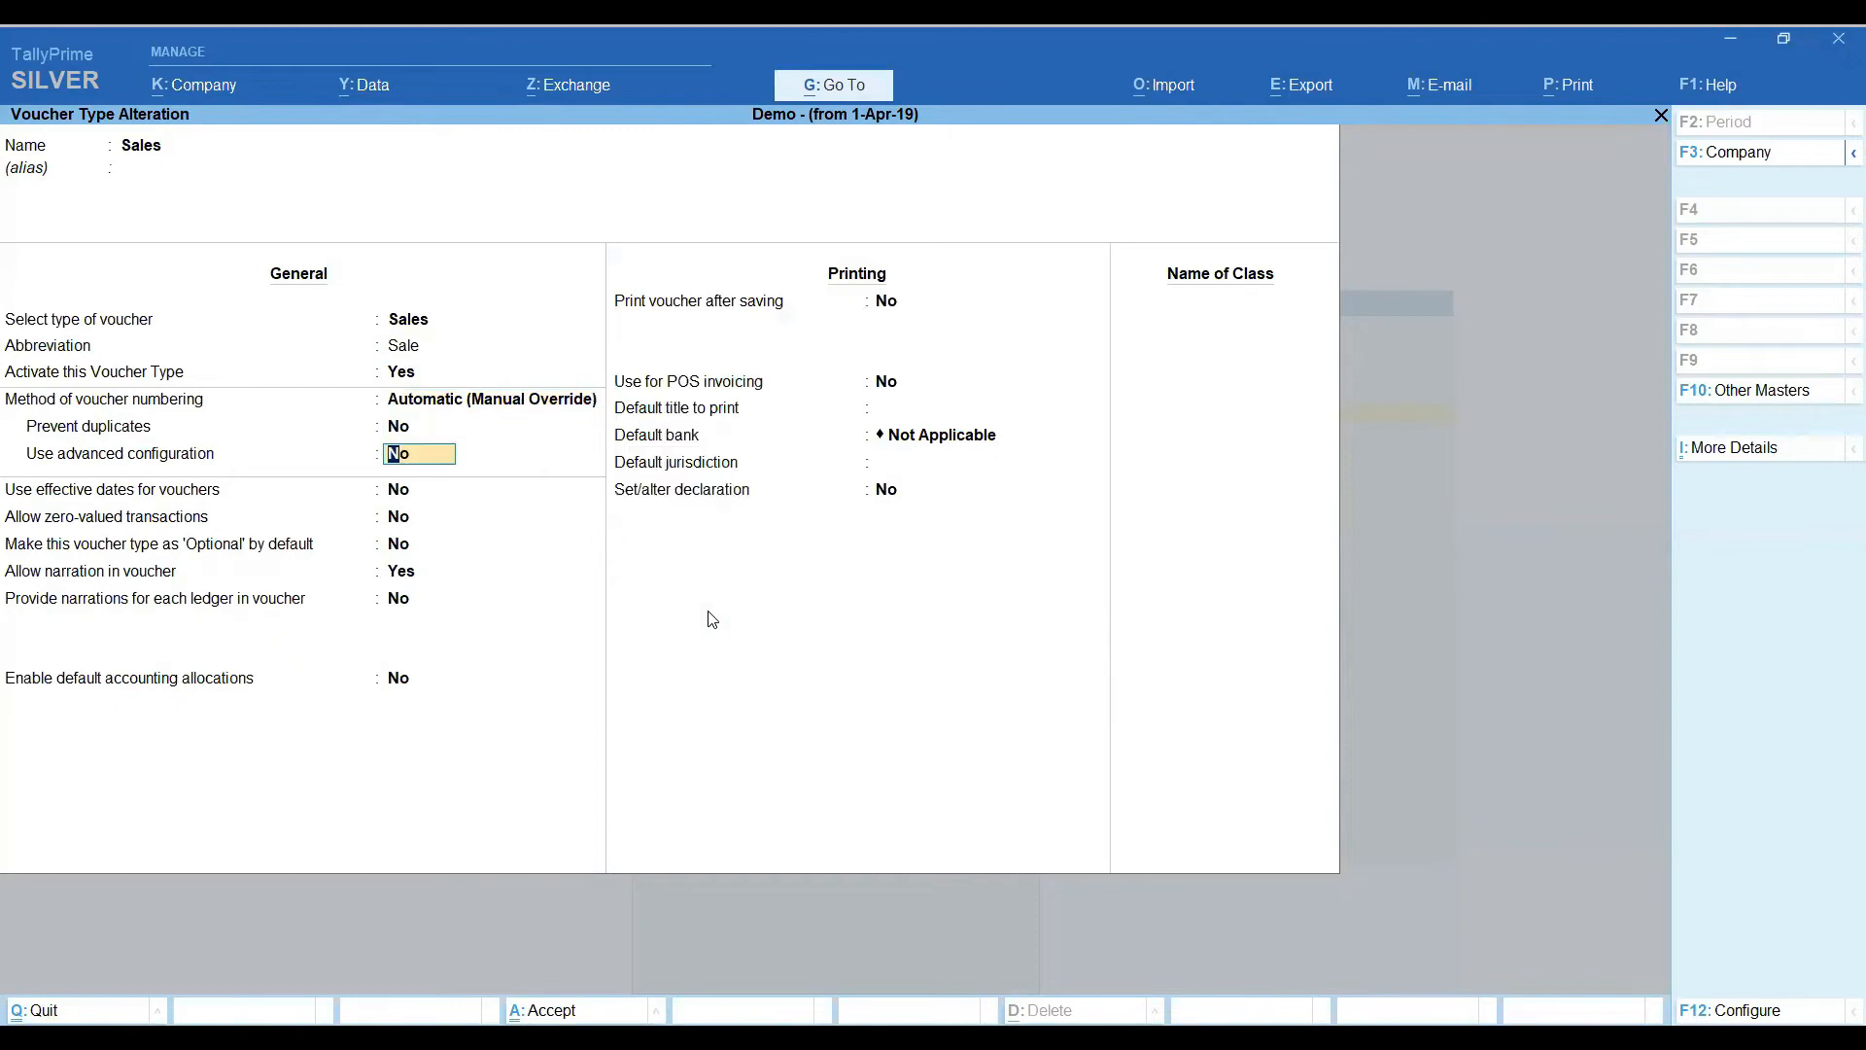
type("y")
key("Return")
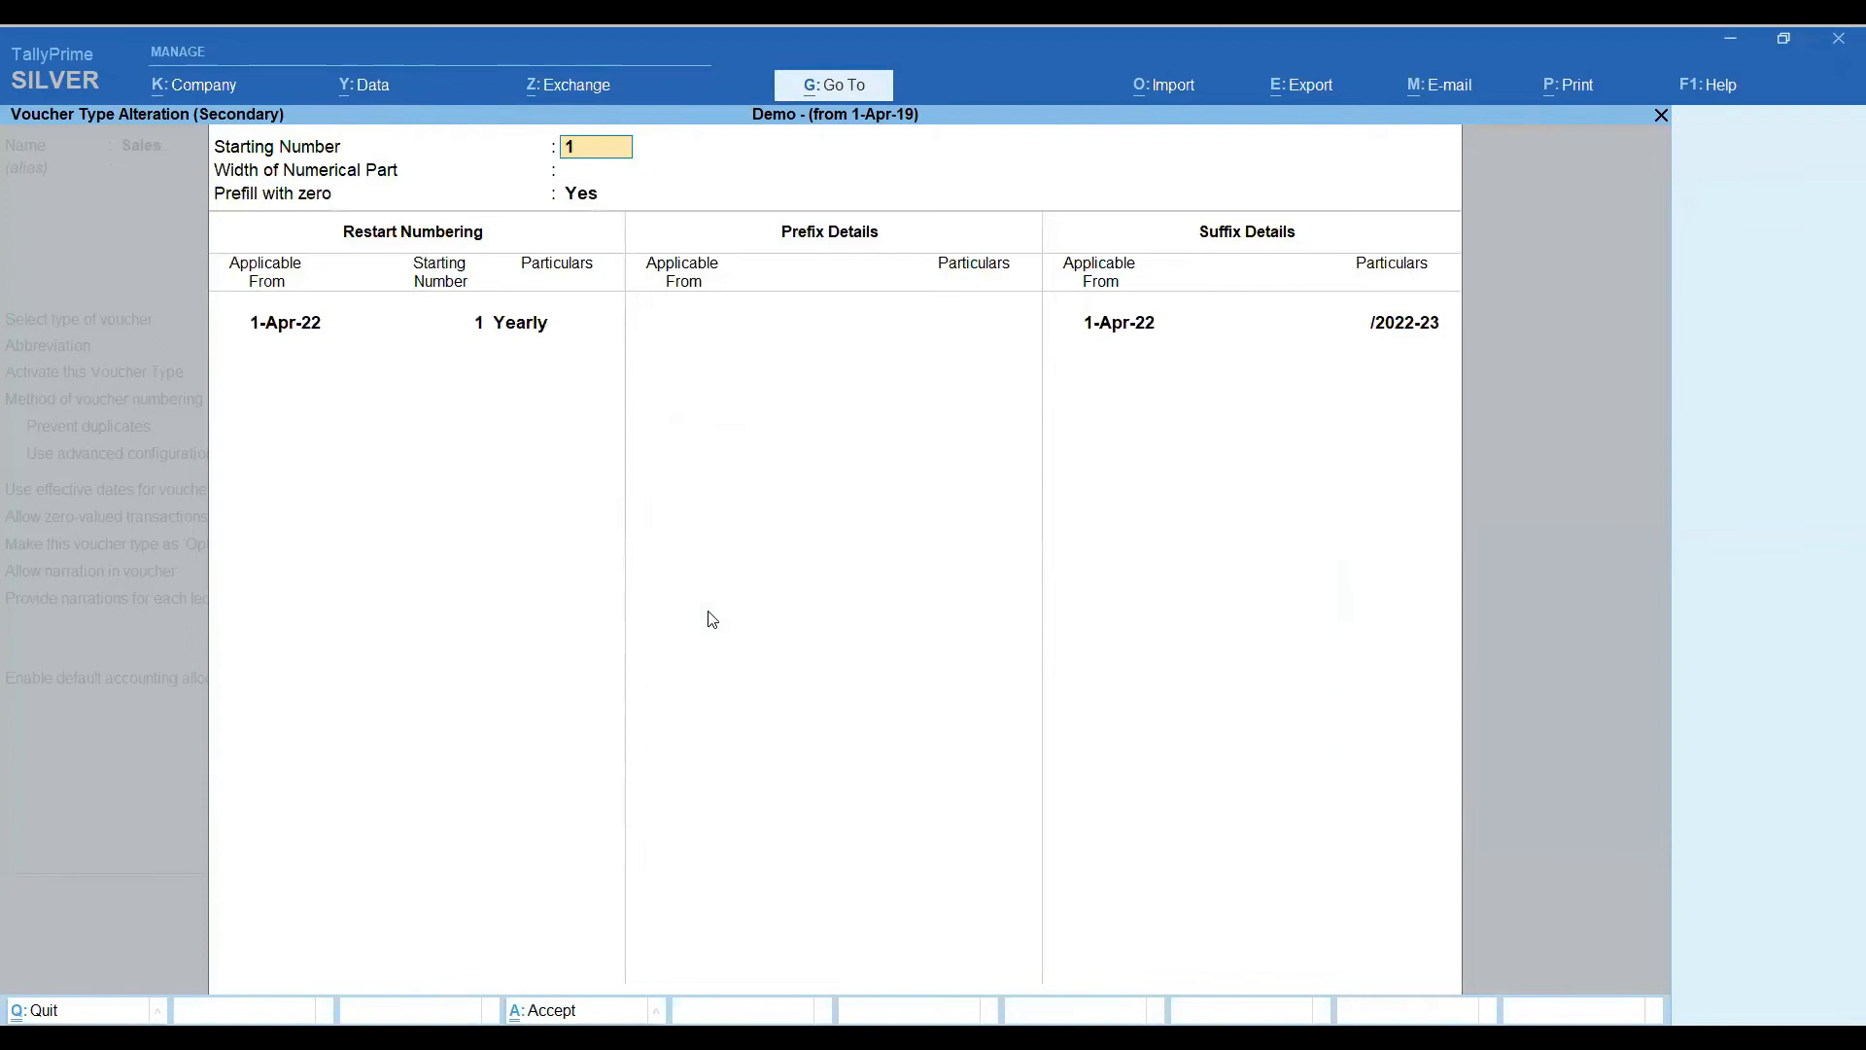
Accept the numbering details: starting number 1, width 0, zero prefill, yearly restart from 1-Apr-22 and suffix /2022-23 from 1-Apr-22.
key("Return")
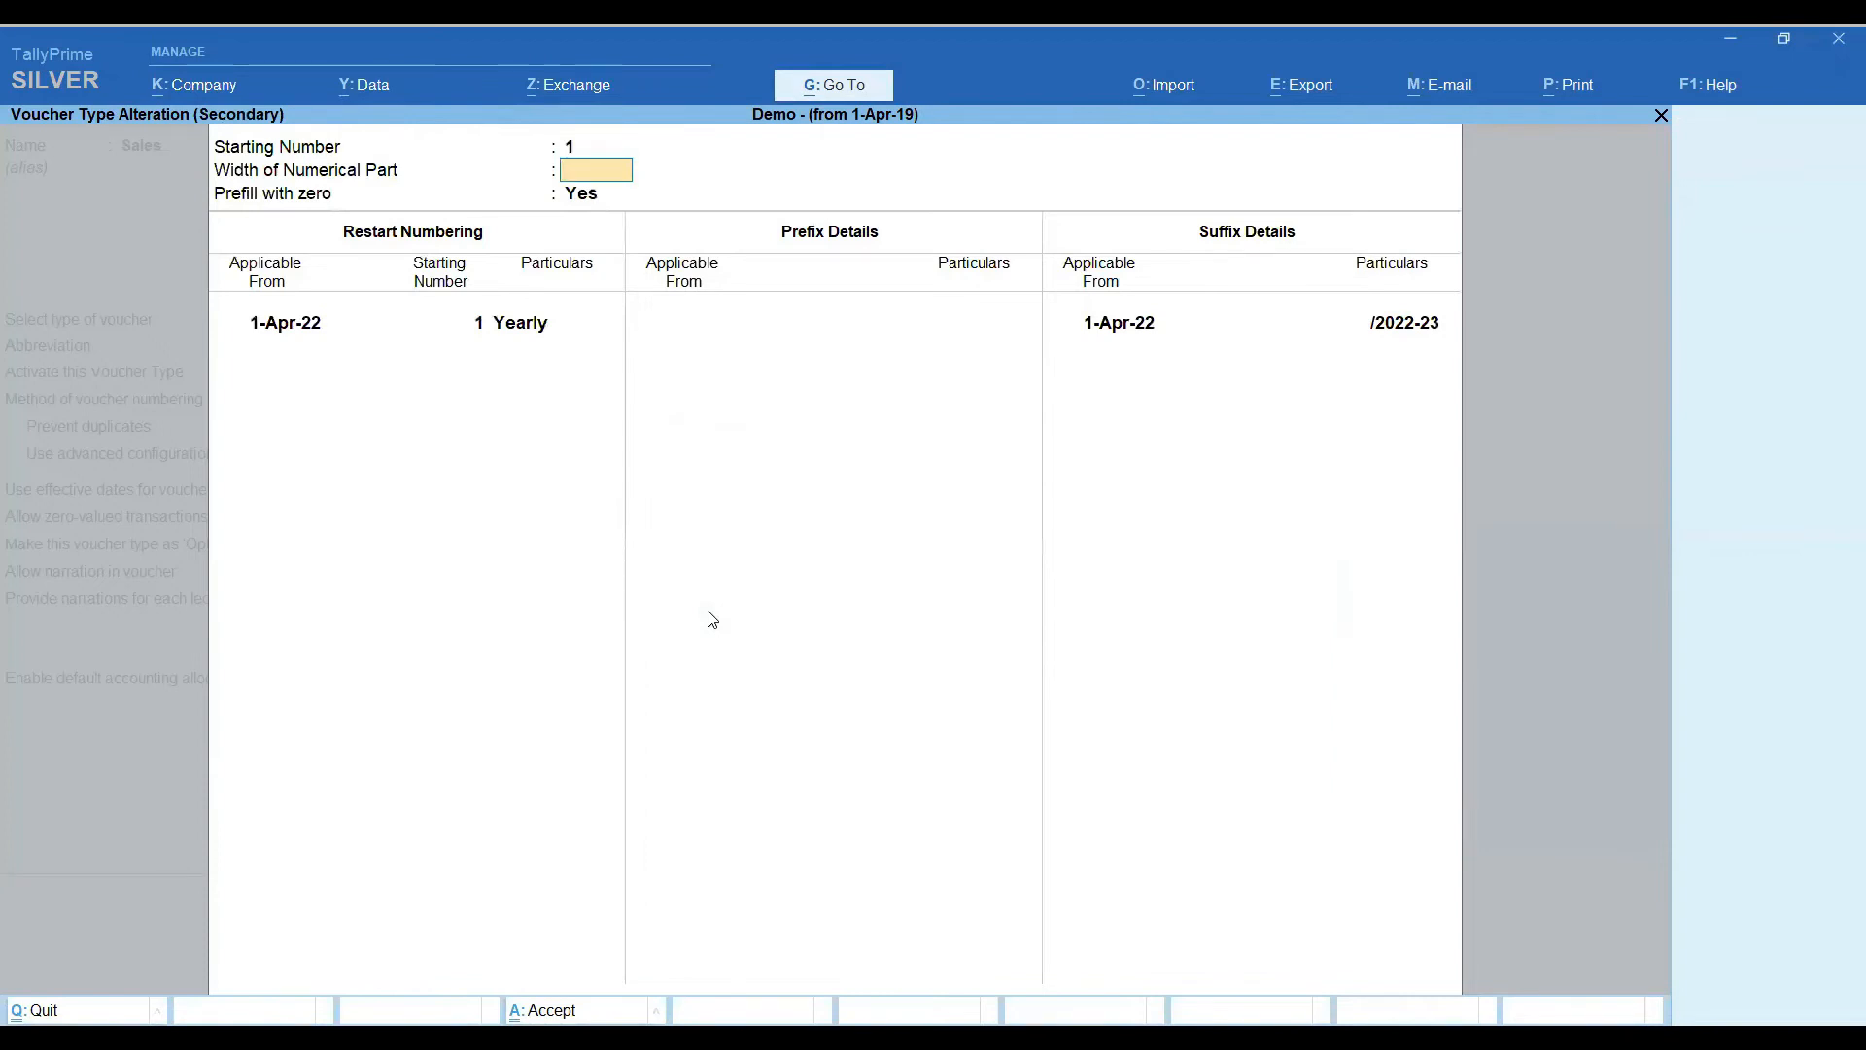
key("BackSpace")
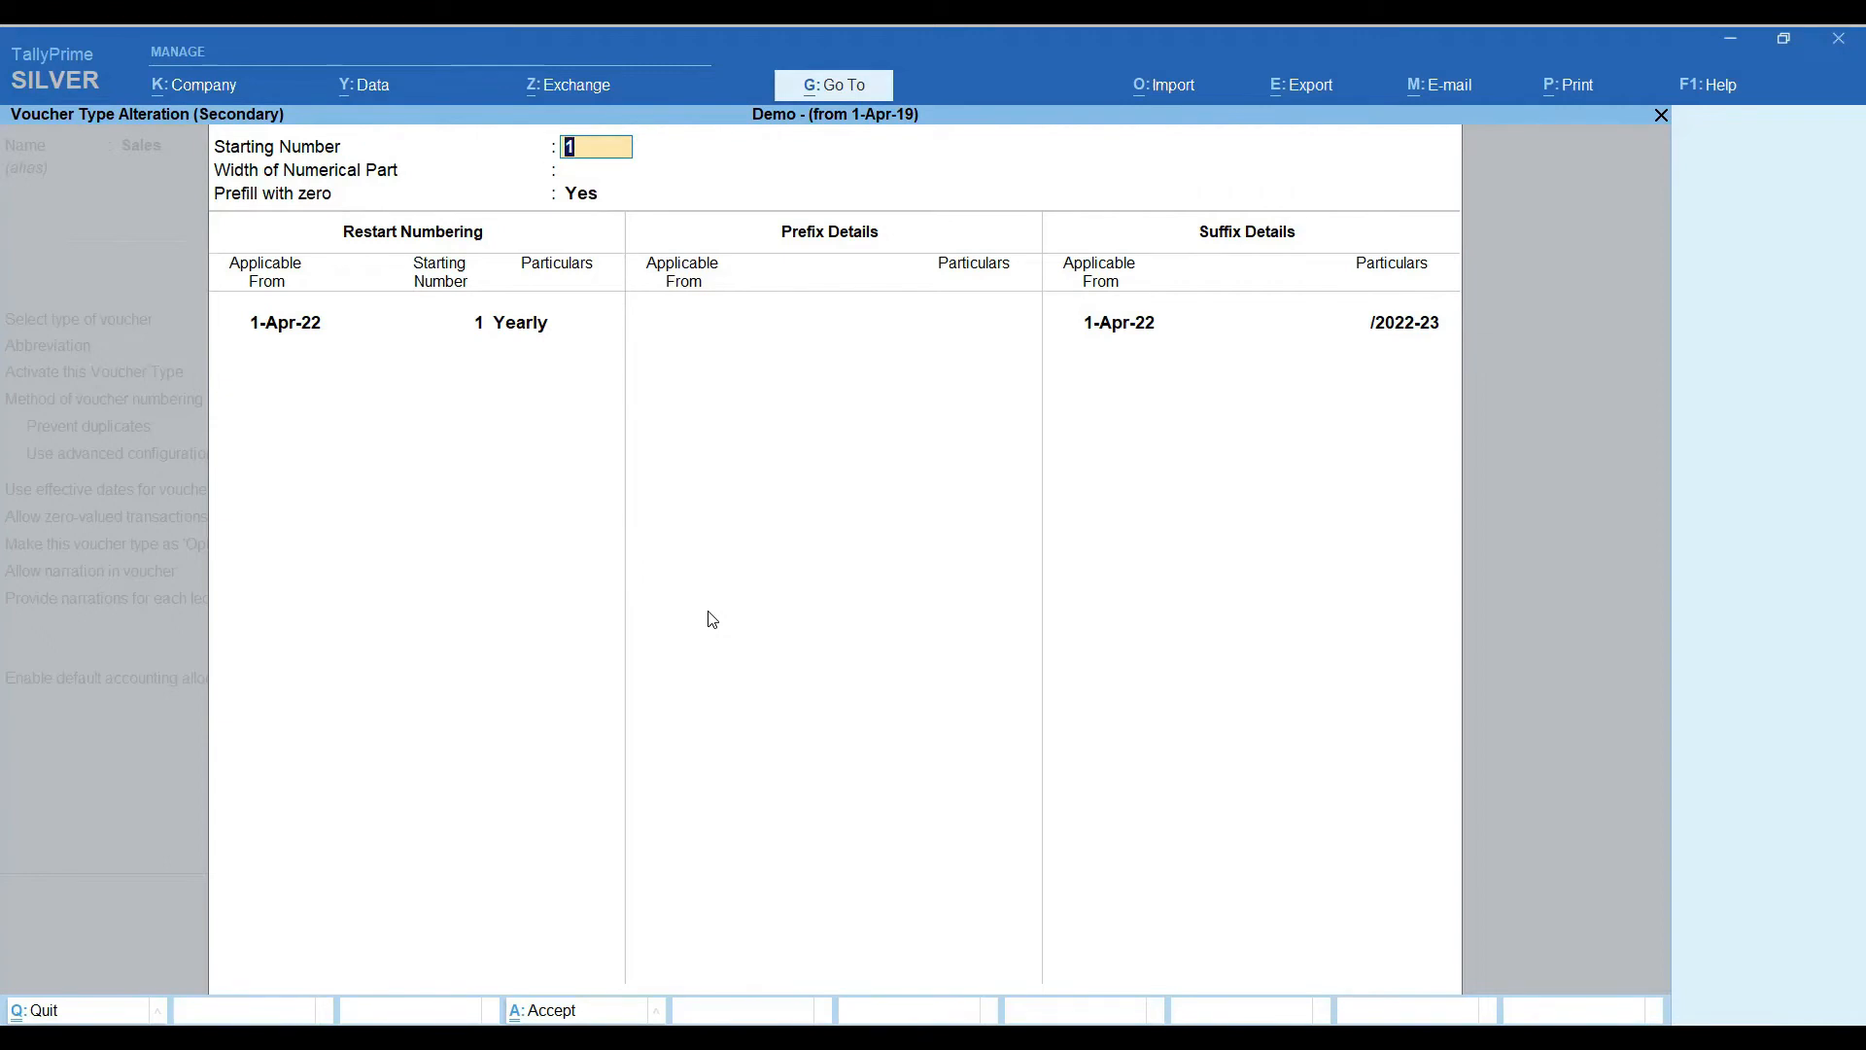
key("Return")
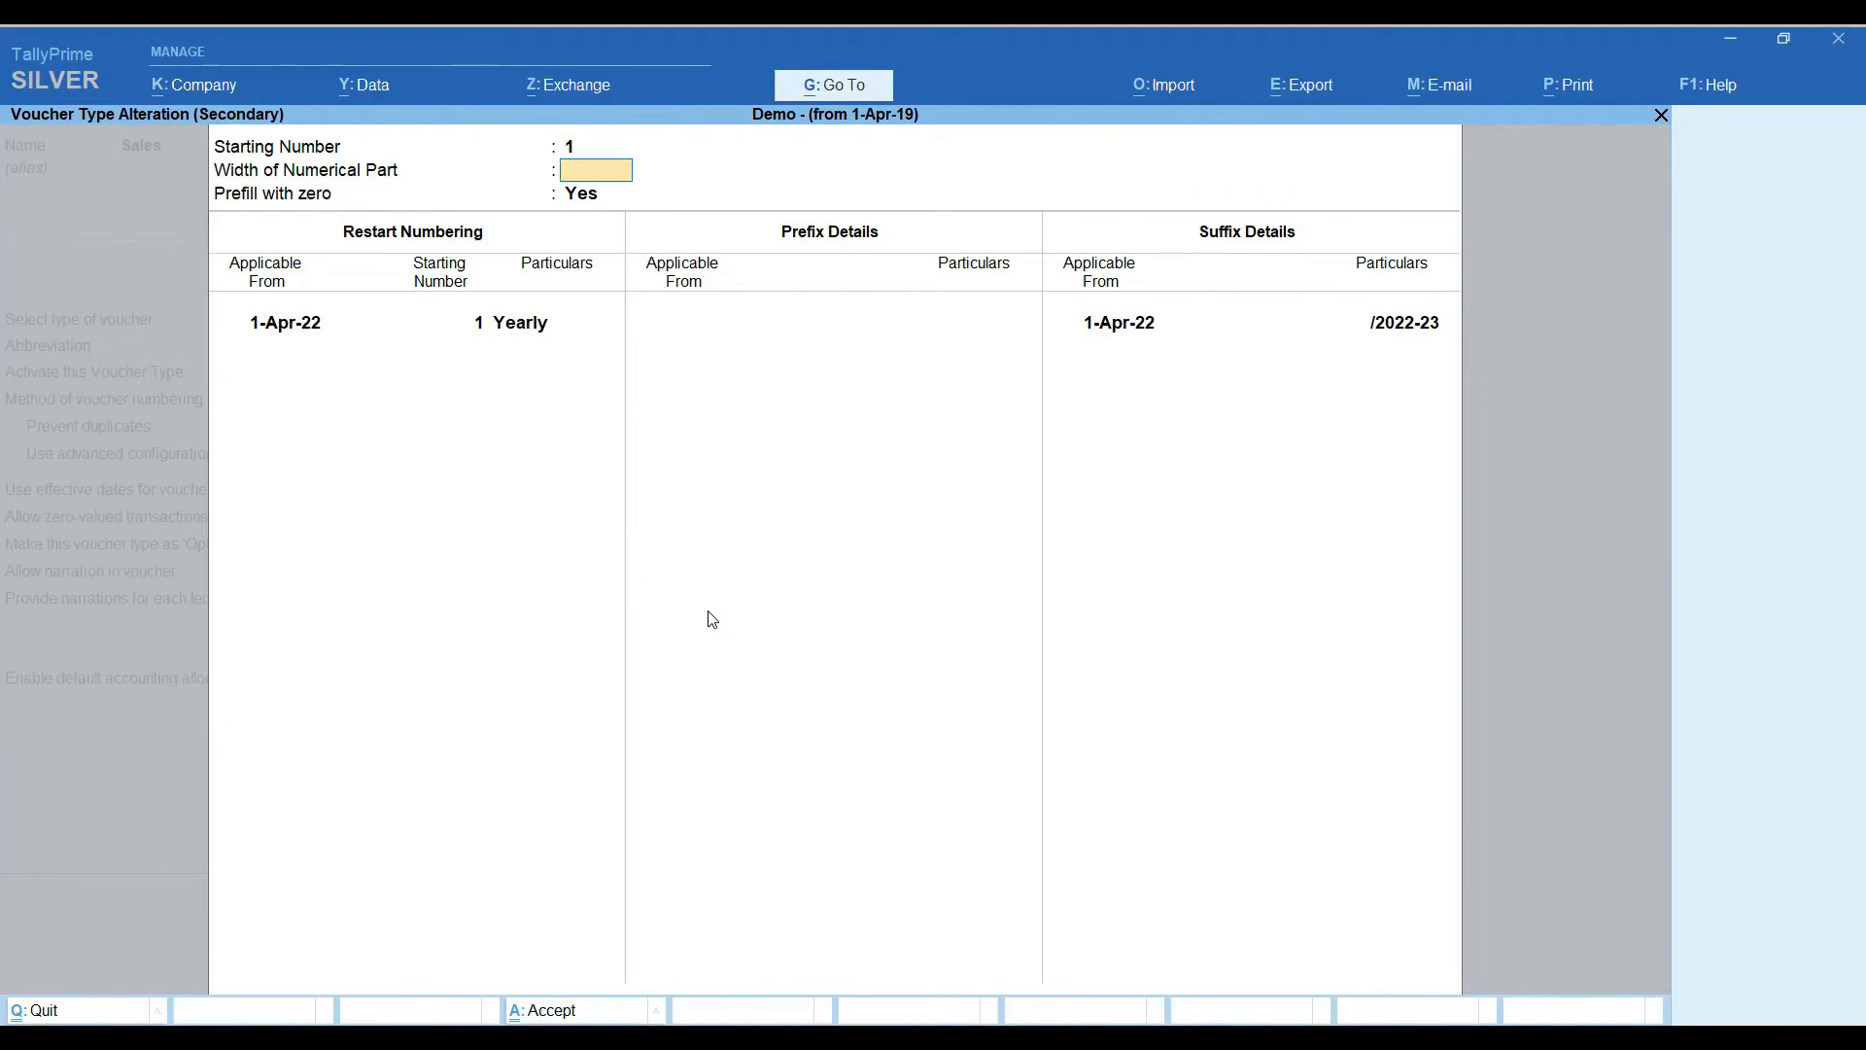
key("Return")
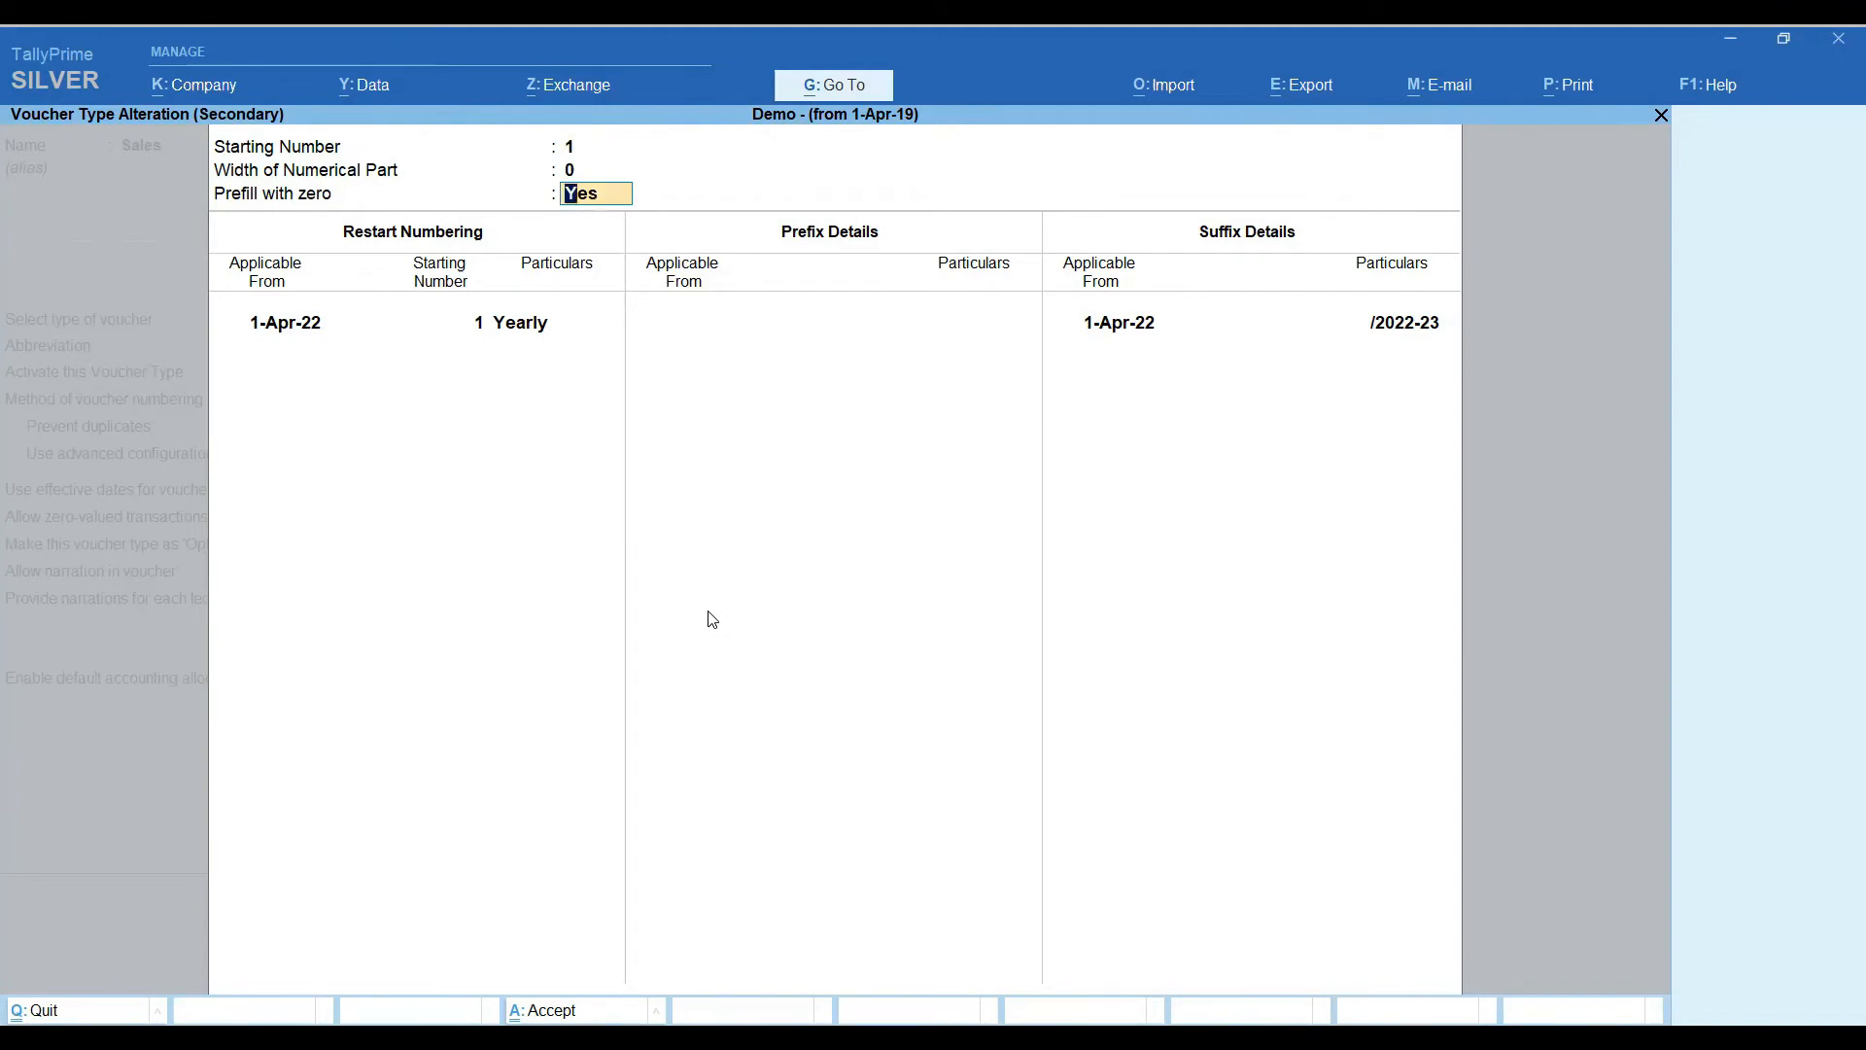
key("Return")
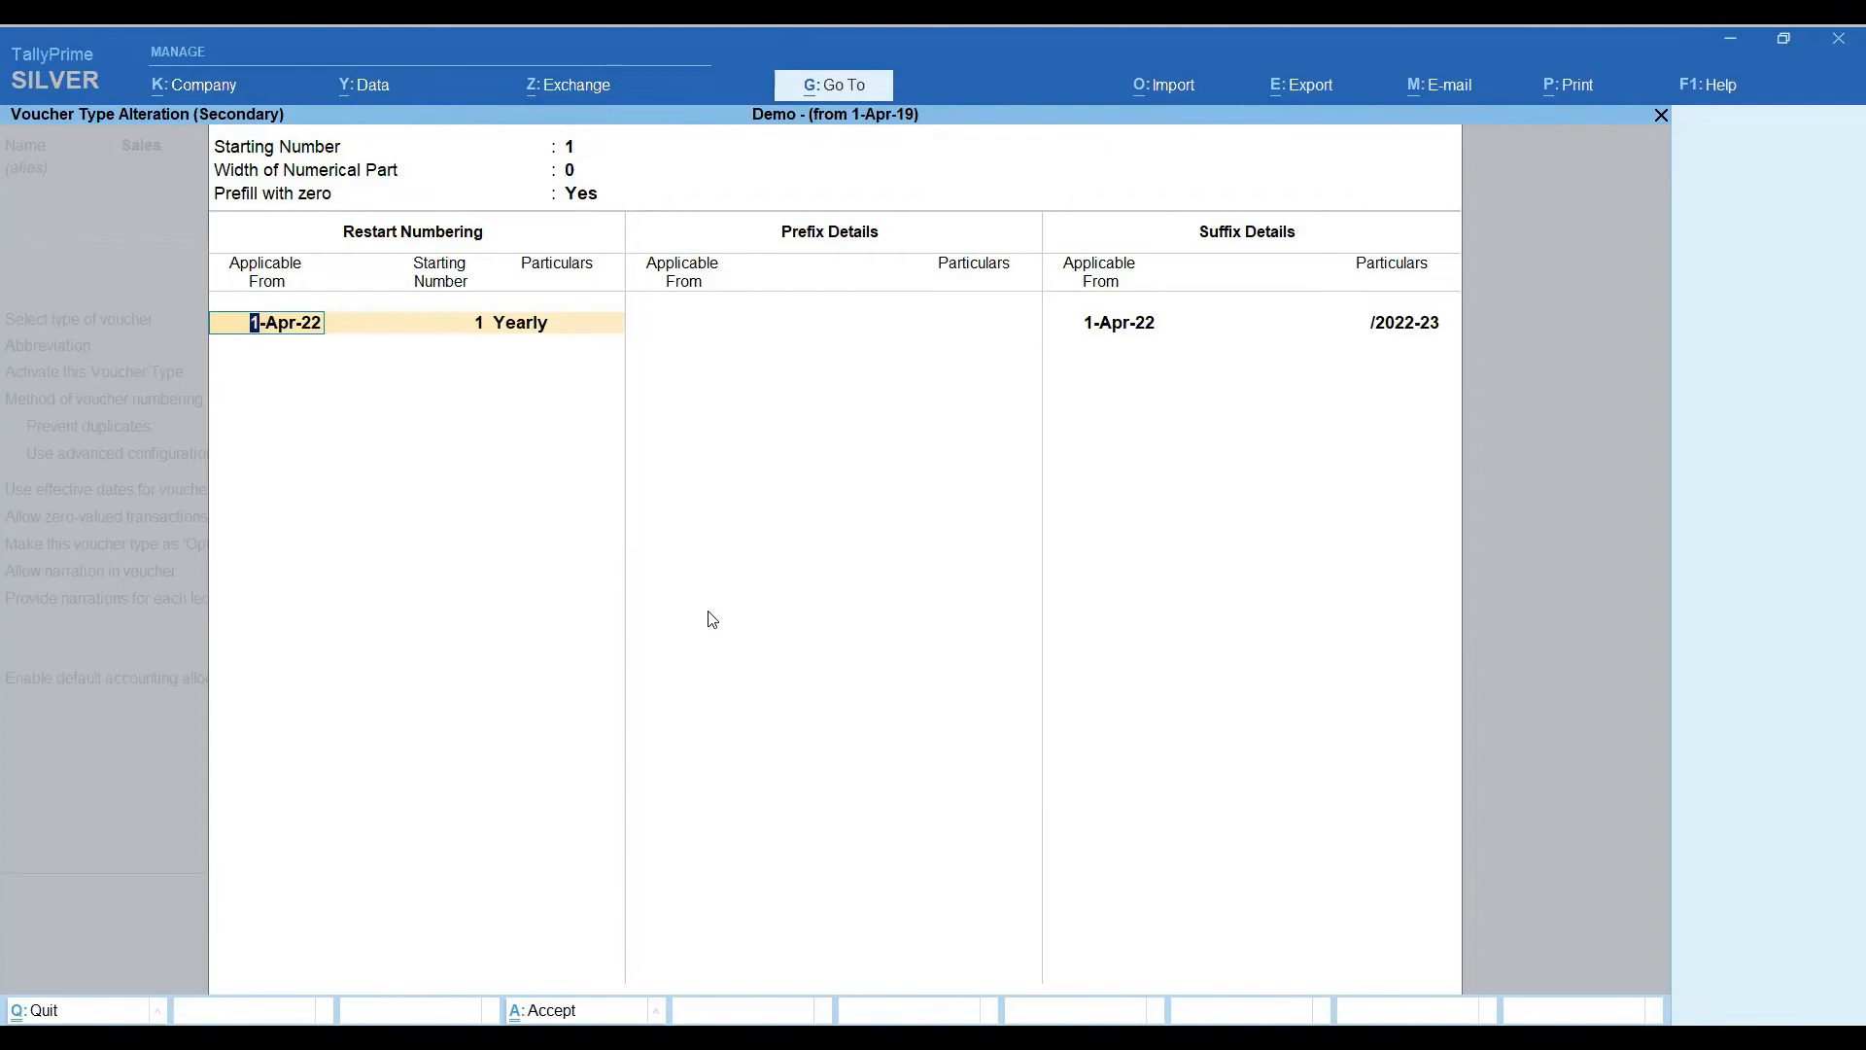
key("Return")
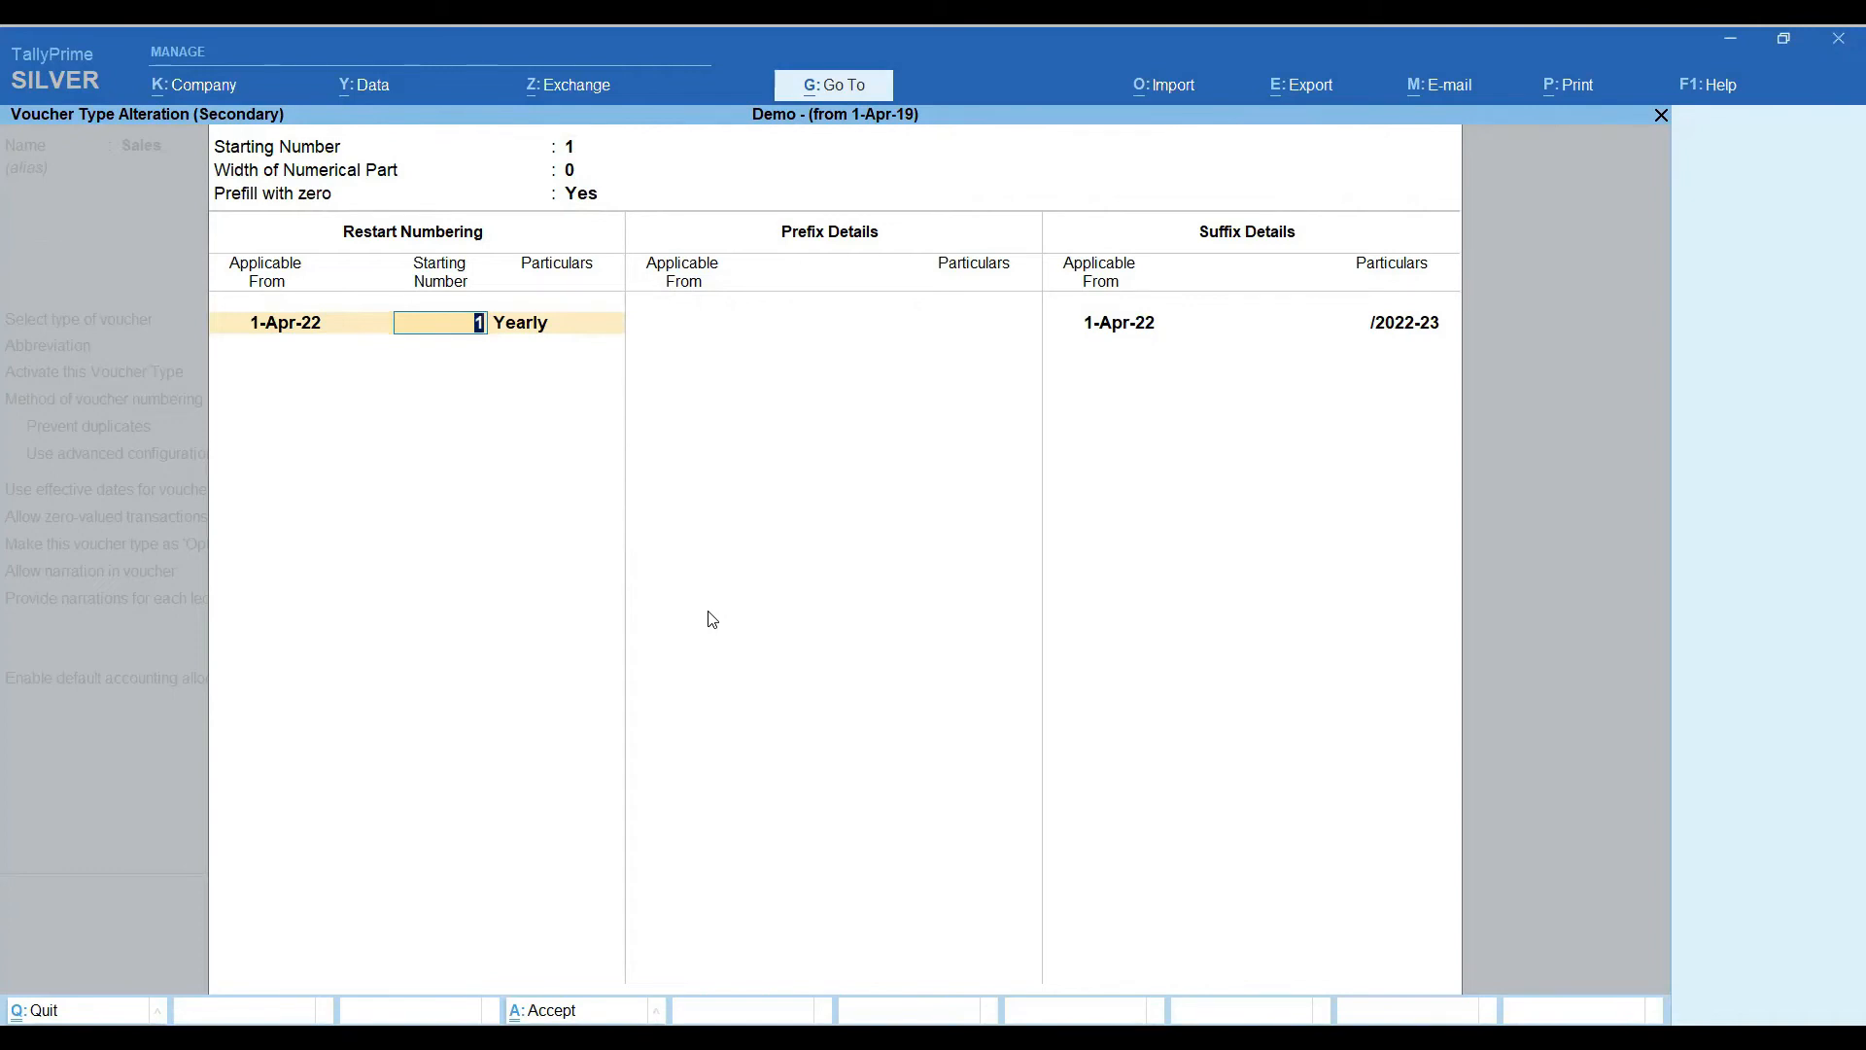
key("Return")
key("Return")
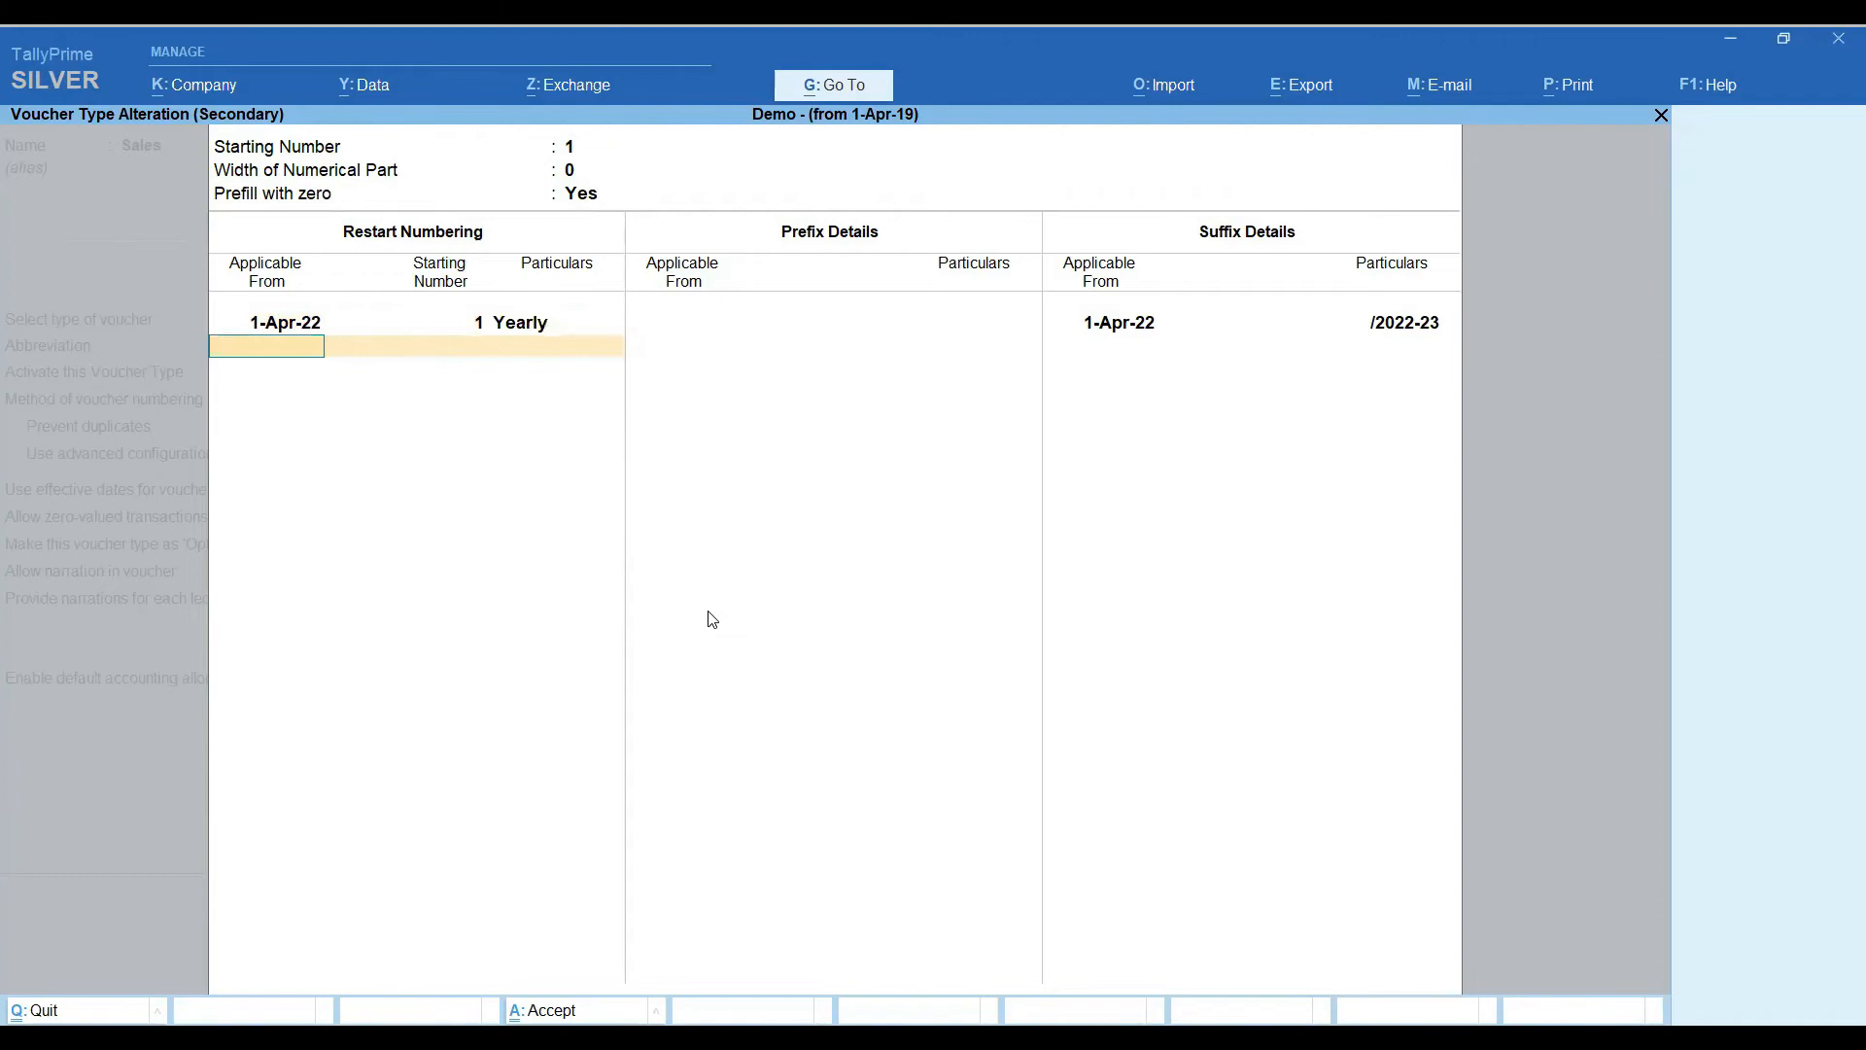
key("Return")
key("Return")
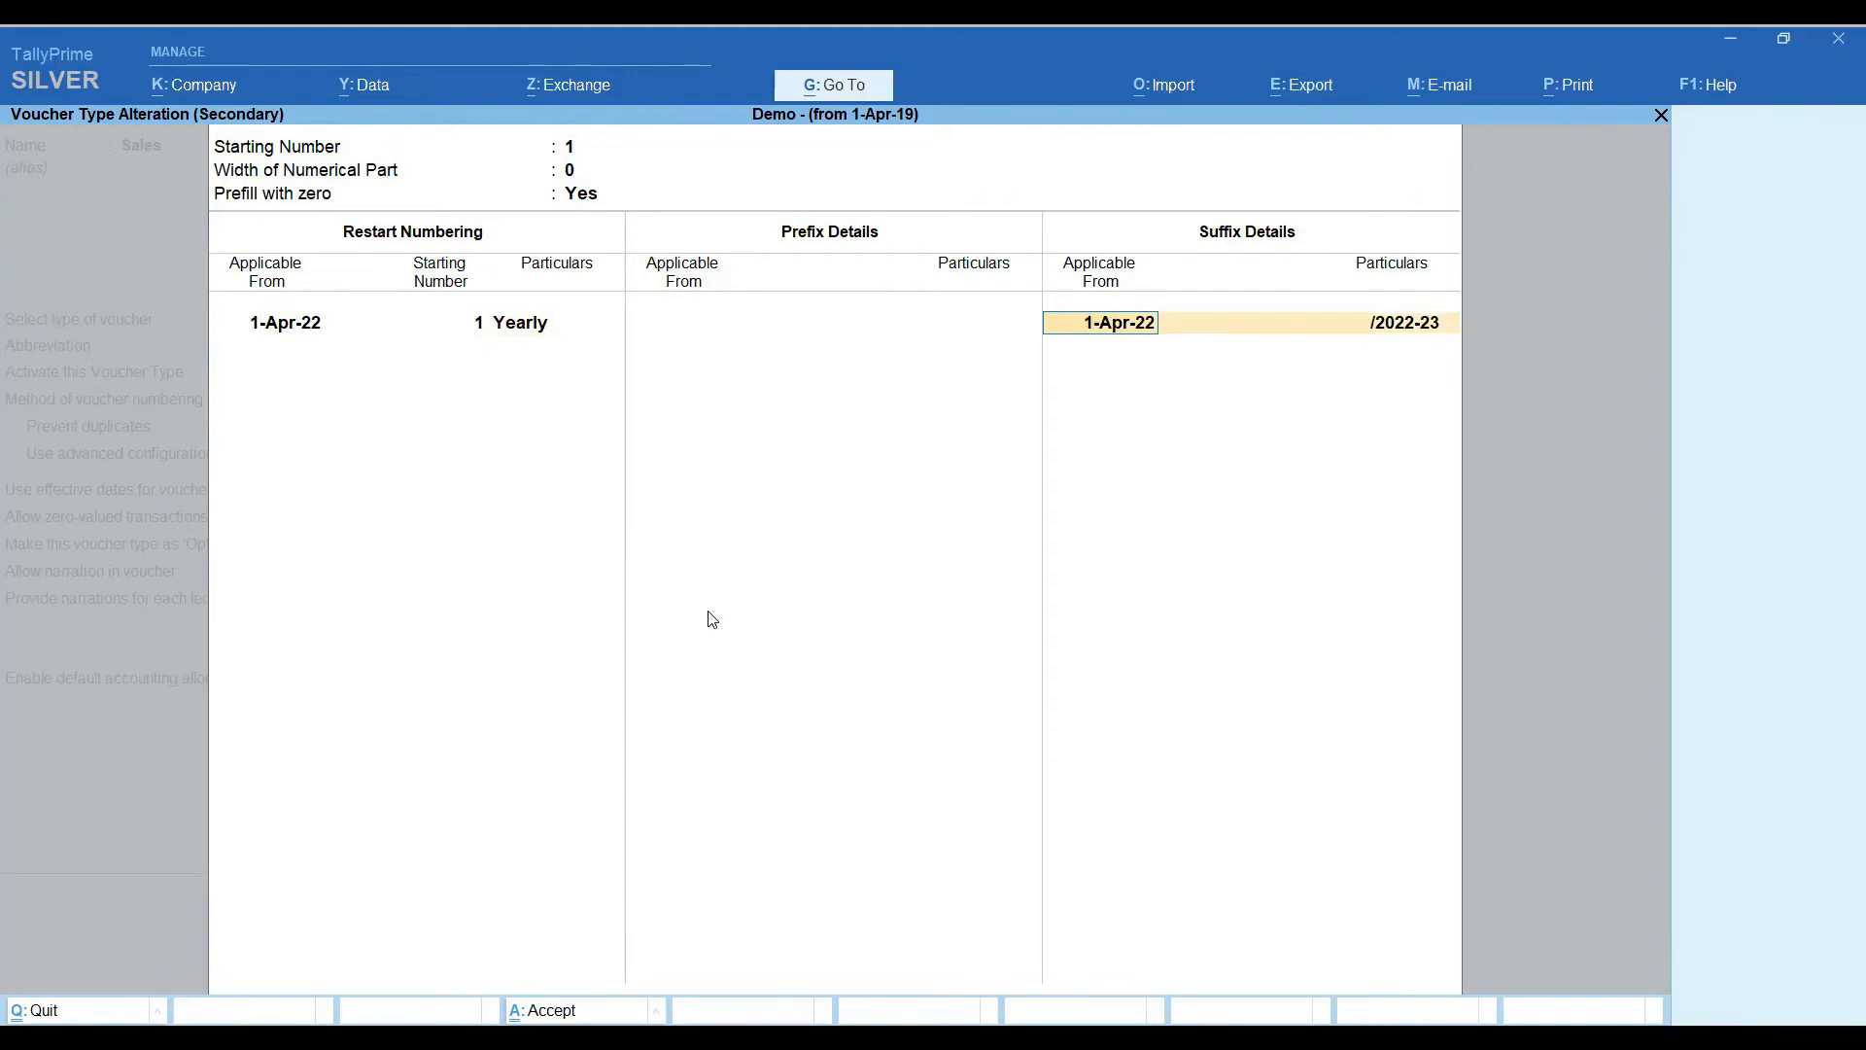
key("Return")
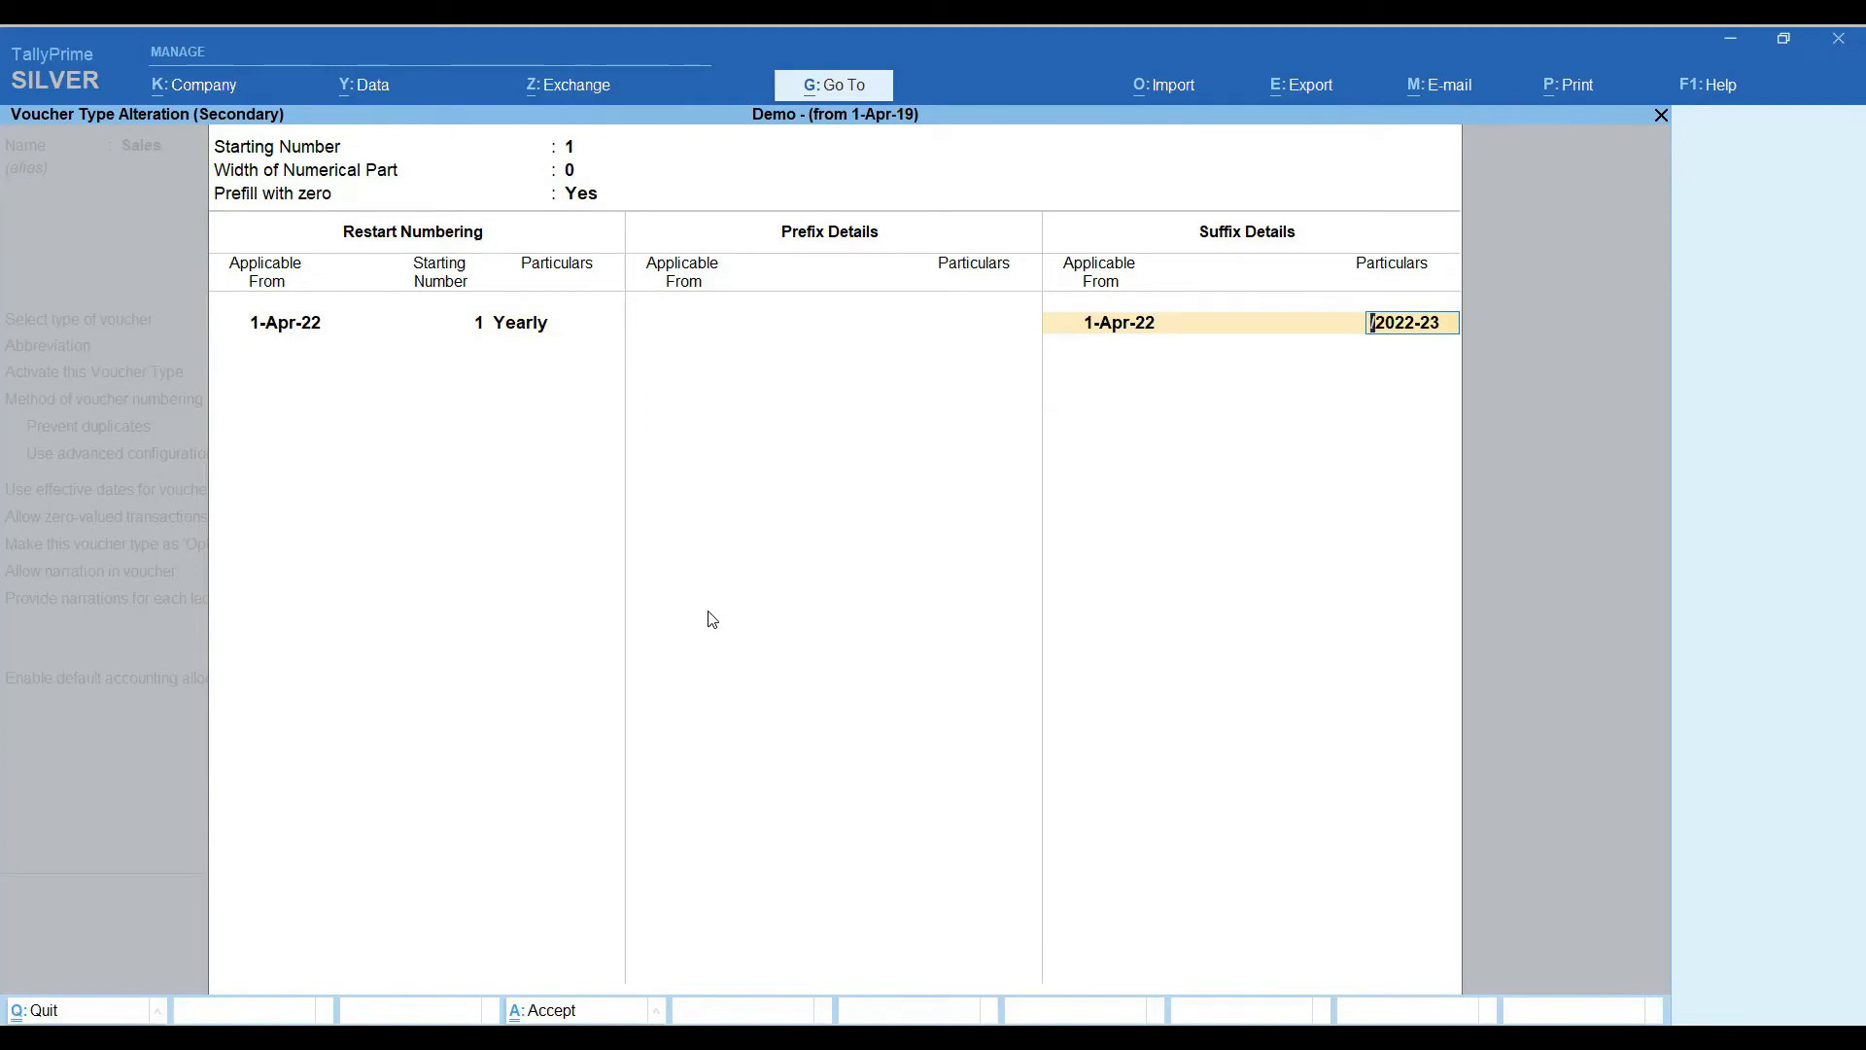
key("Return")
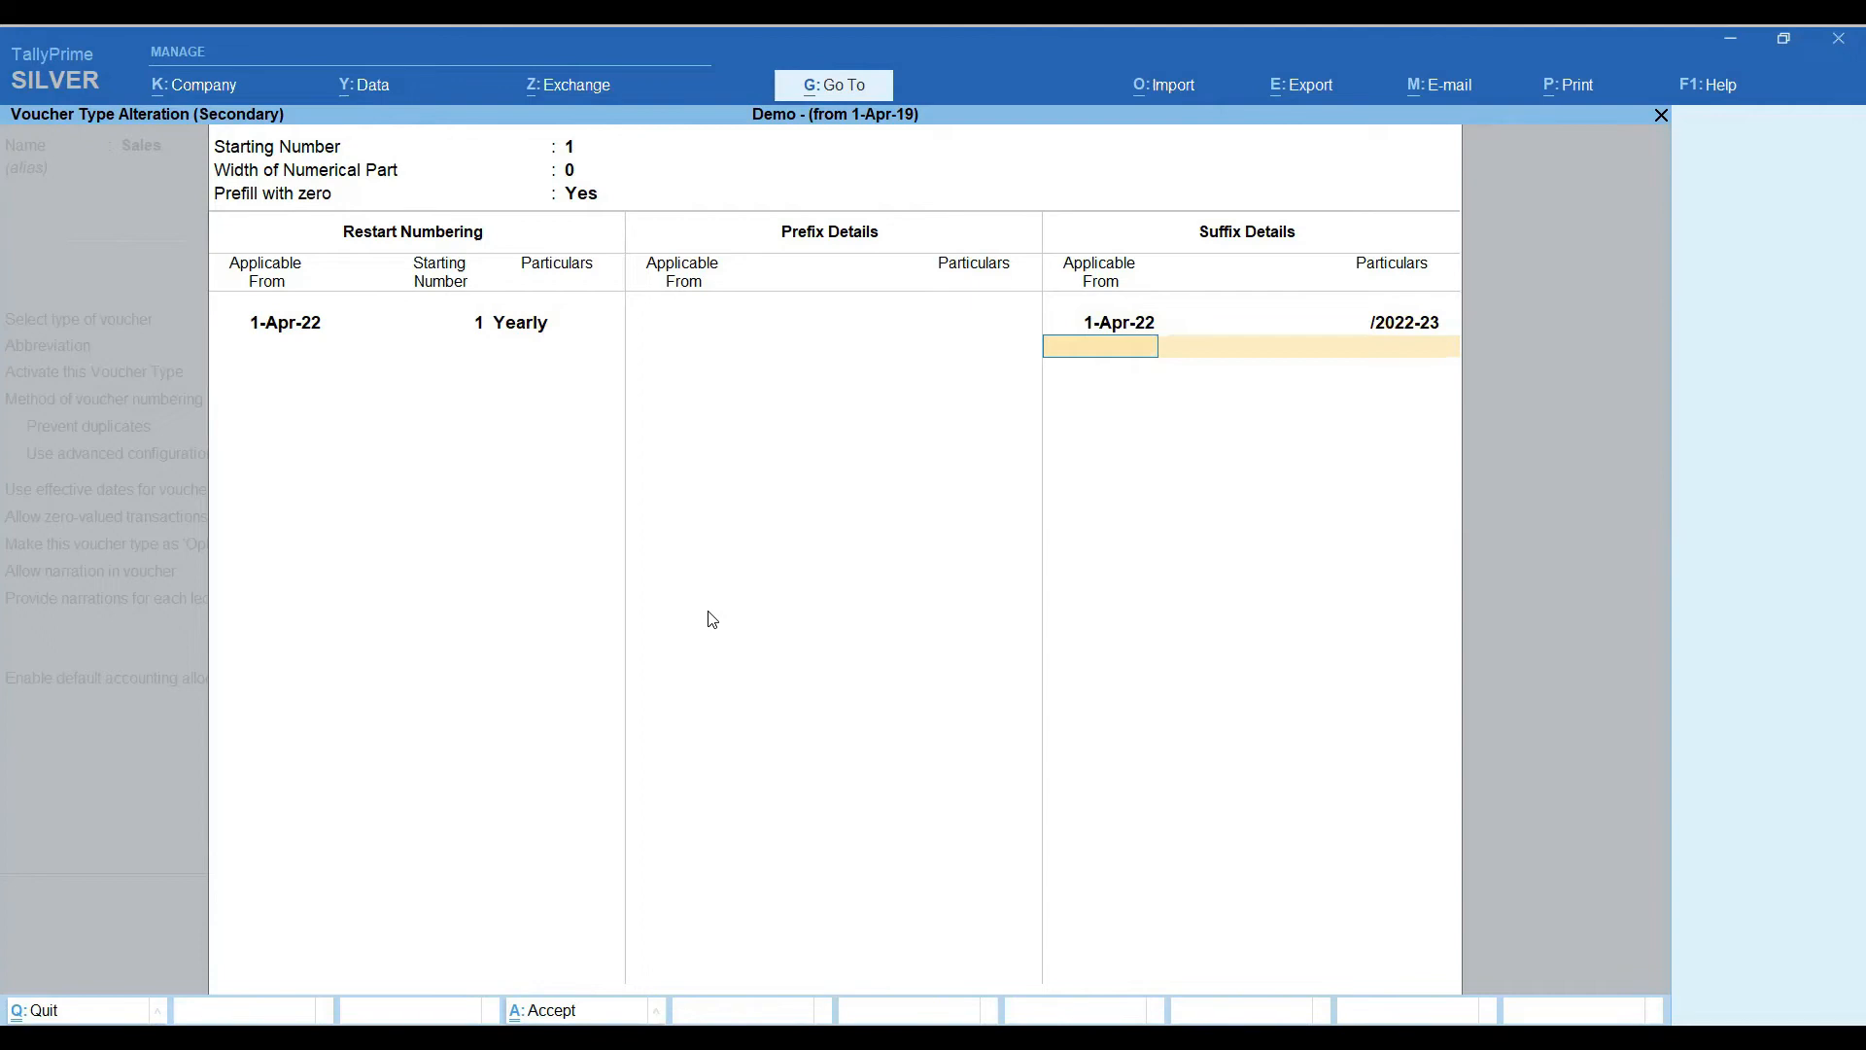
key("Return")
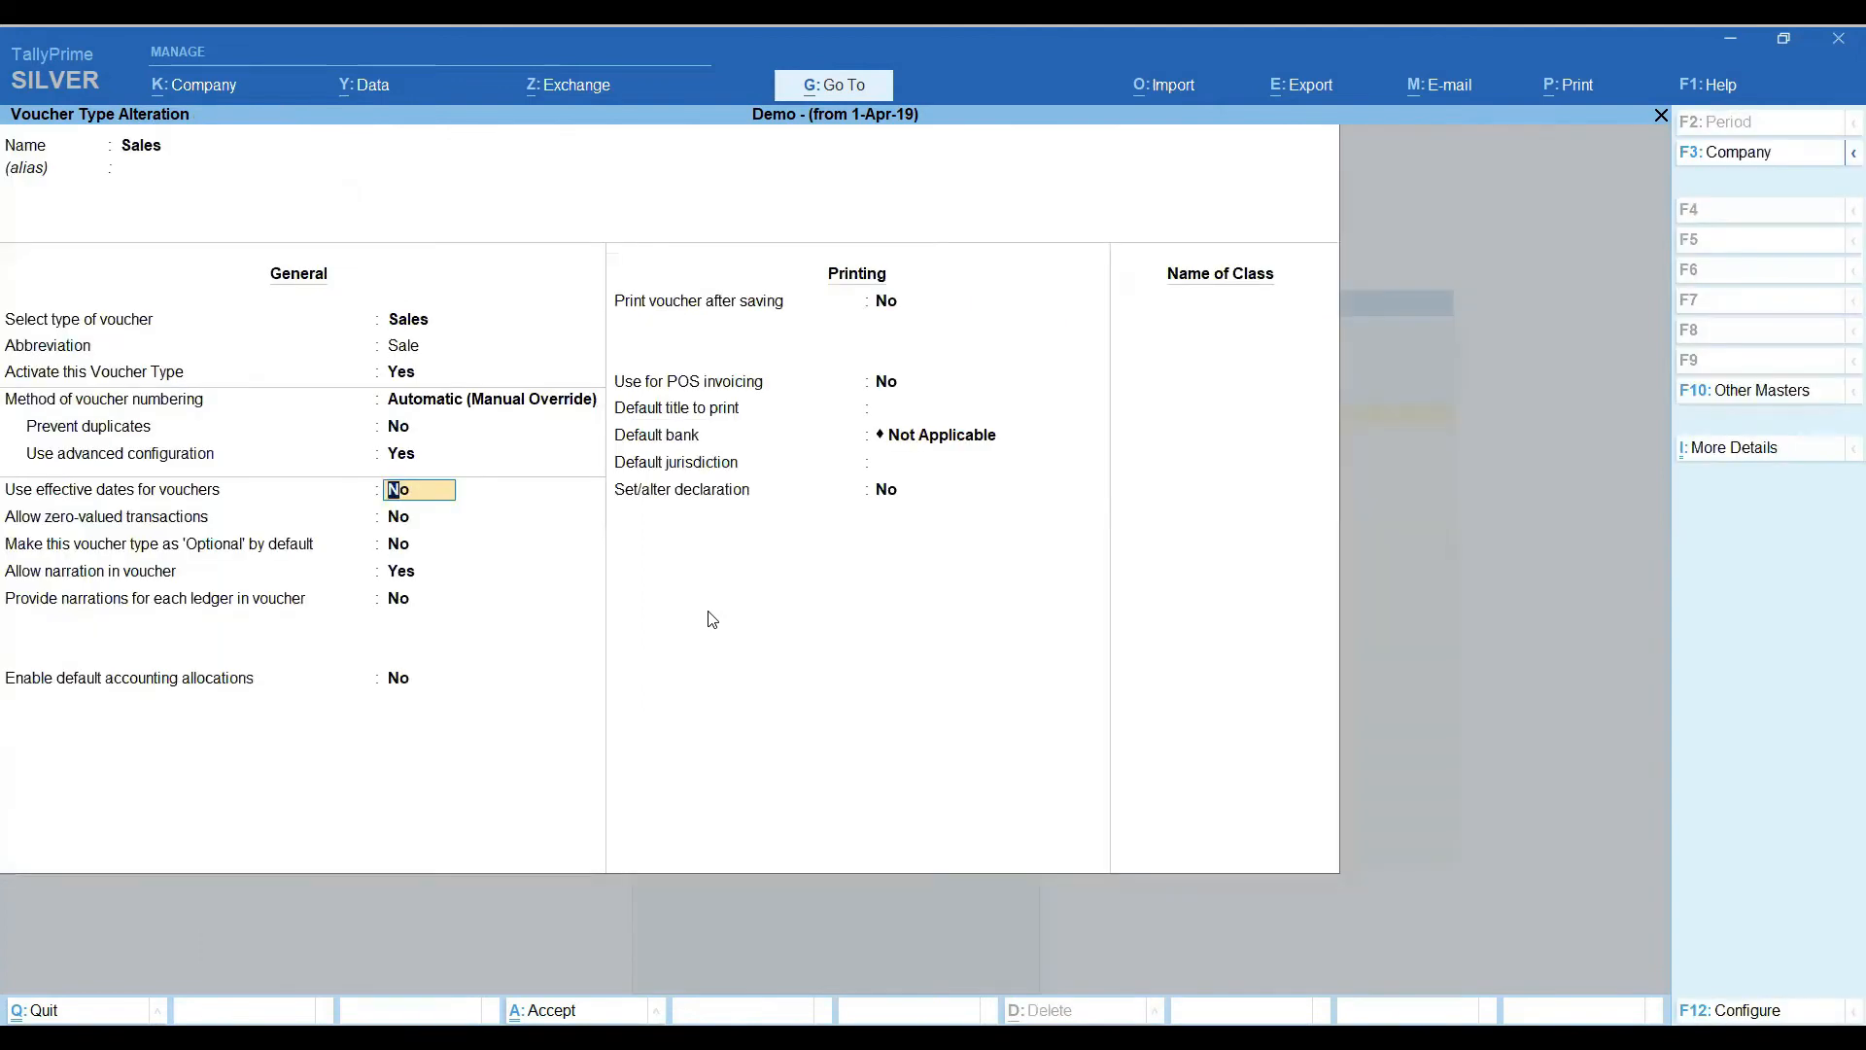
Save the altered Sales voucher type and return to the Gateway of Tally.
key("ctrl")
key("ctrl+a")
key("Escape")
key("Escape")
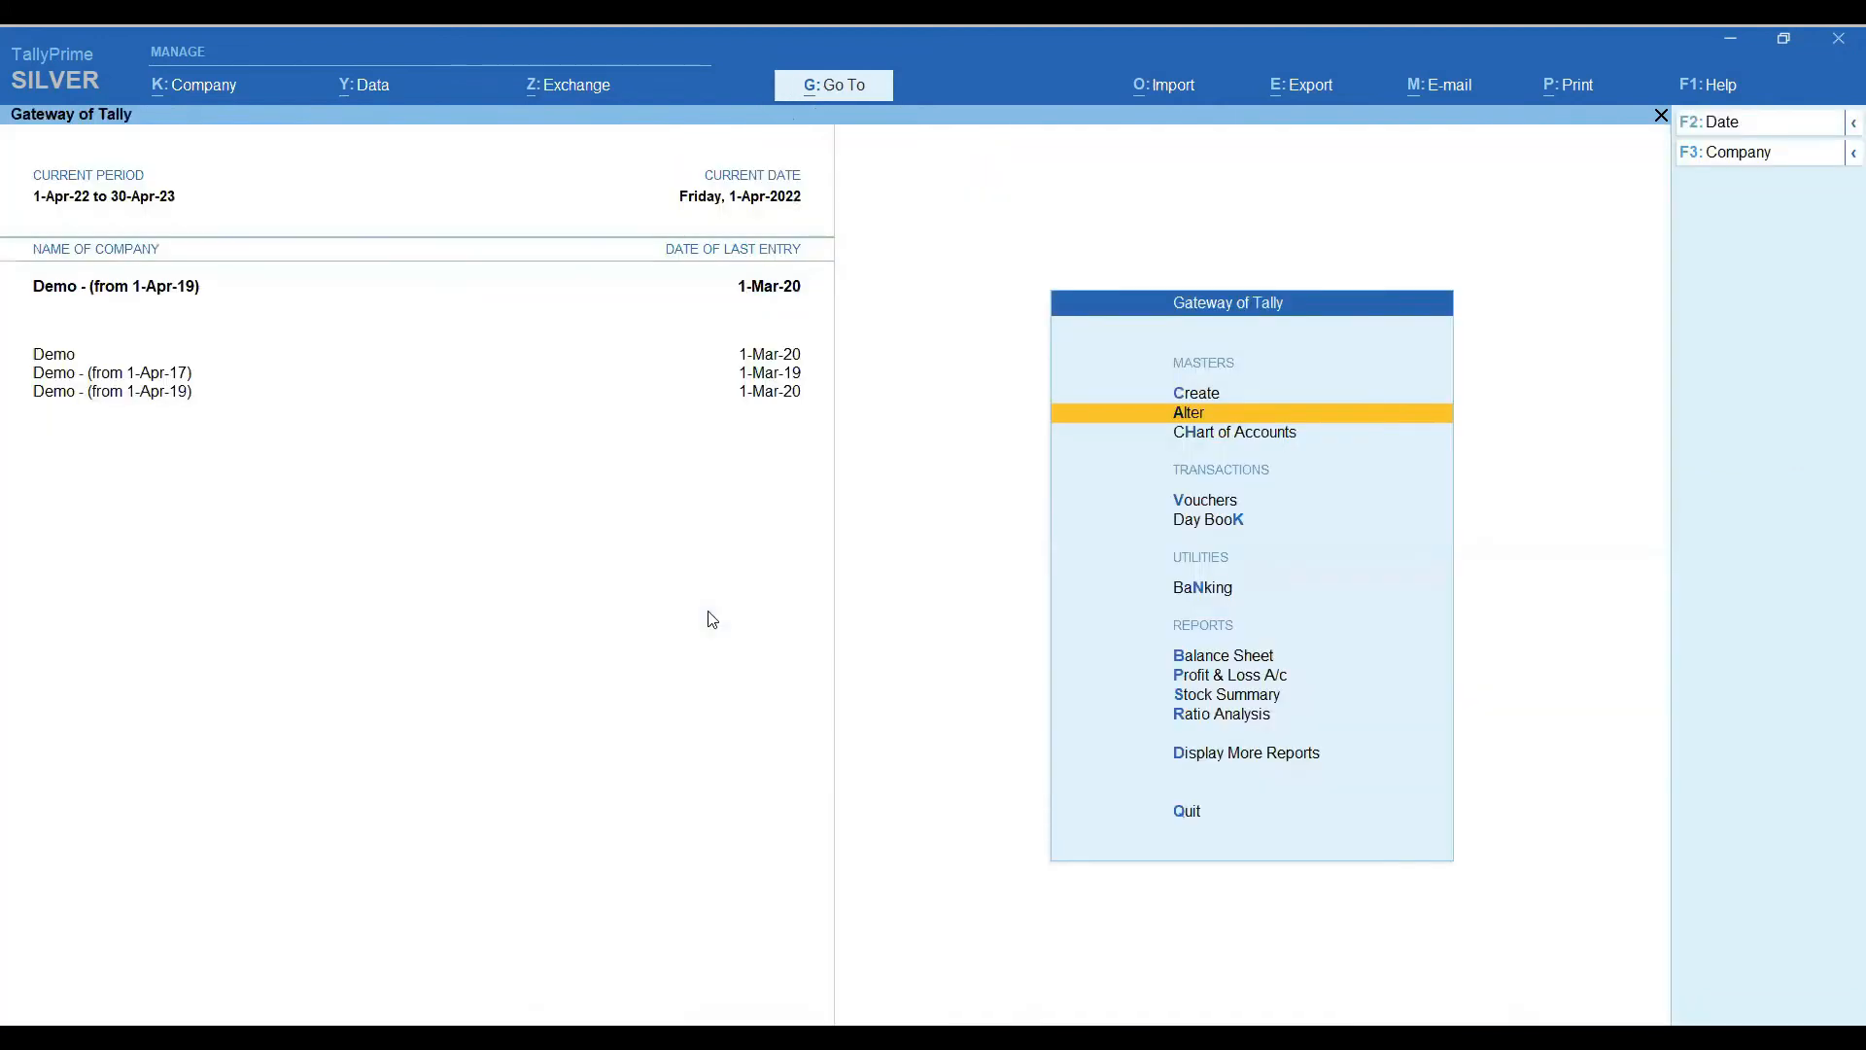
Open a new sales voucher to check its voucher number.
key("Down")
key("Down")
key("Return")
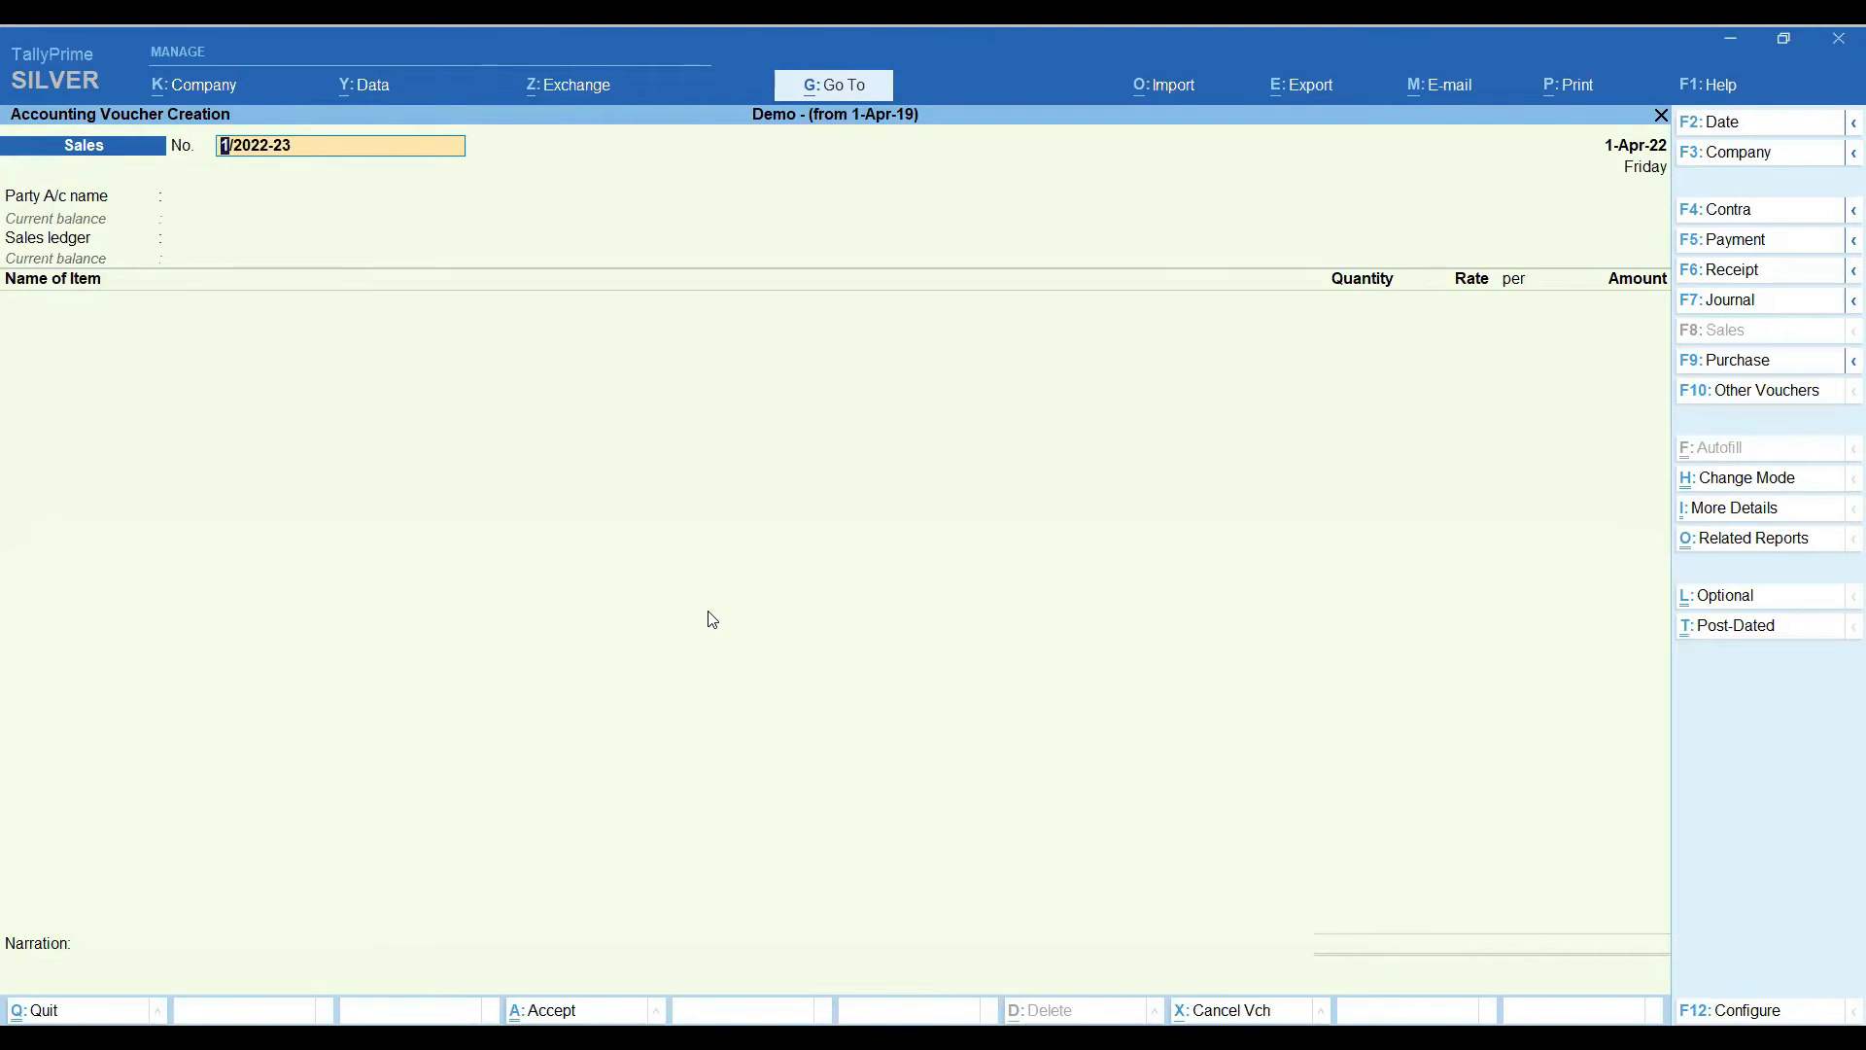
Keep voucher number 1/2022-23, choose Abc as the party account, and accept the default dispatch and party details.
key("Return")
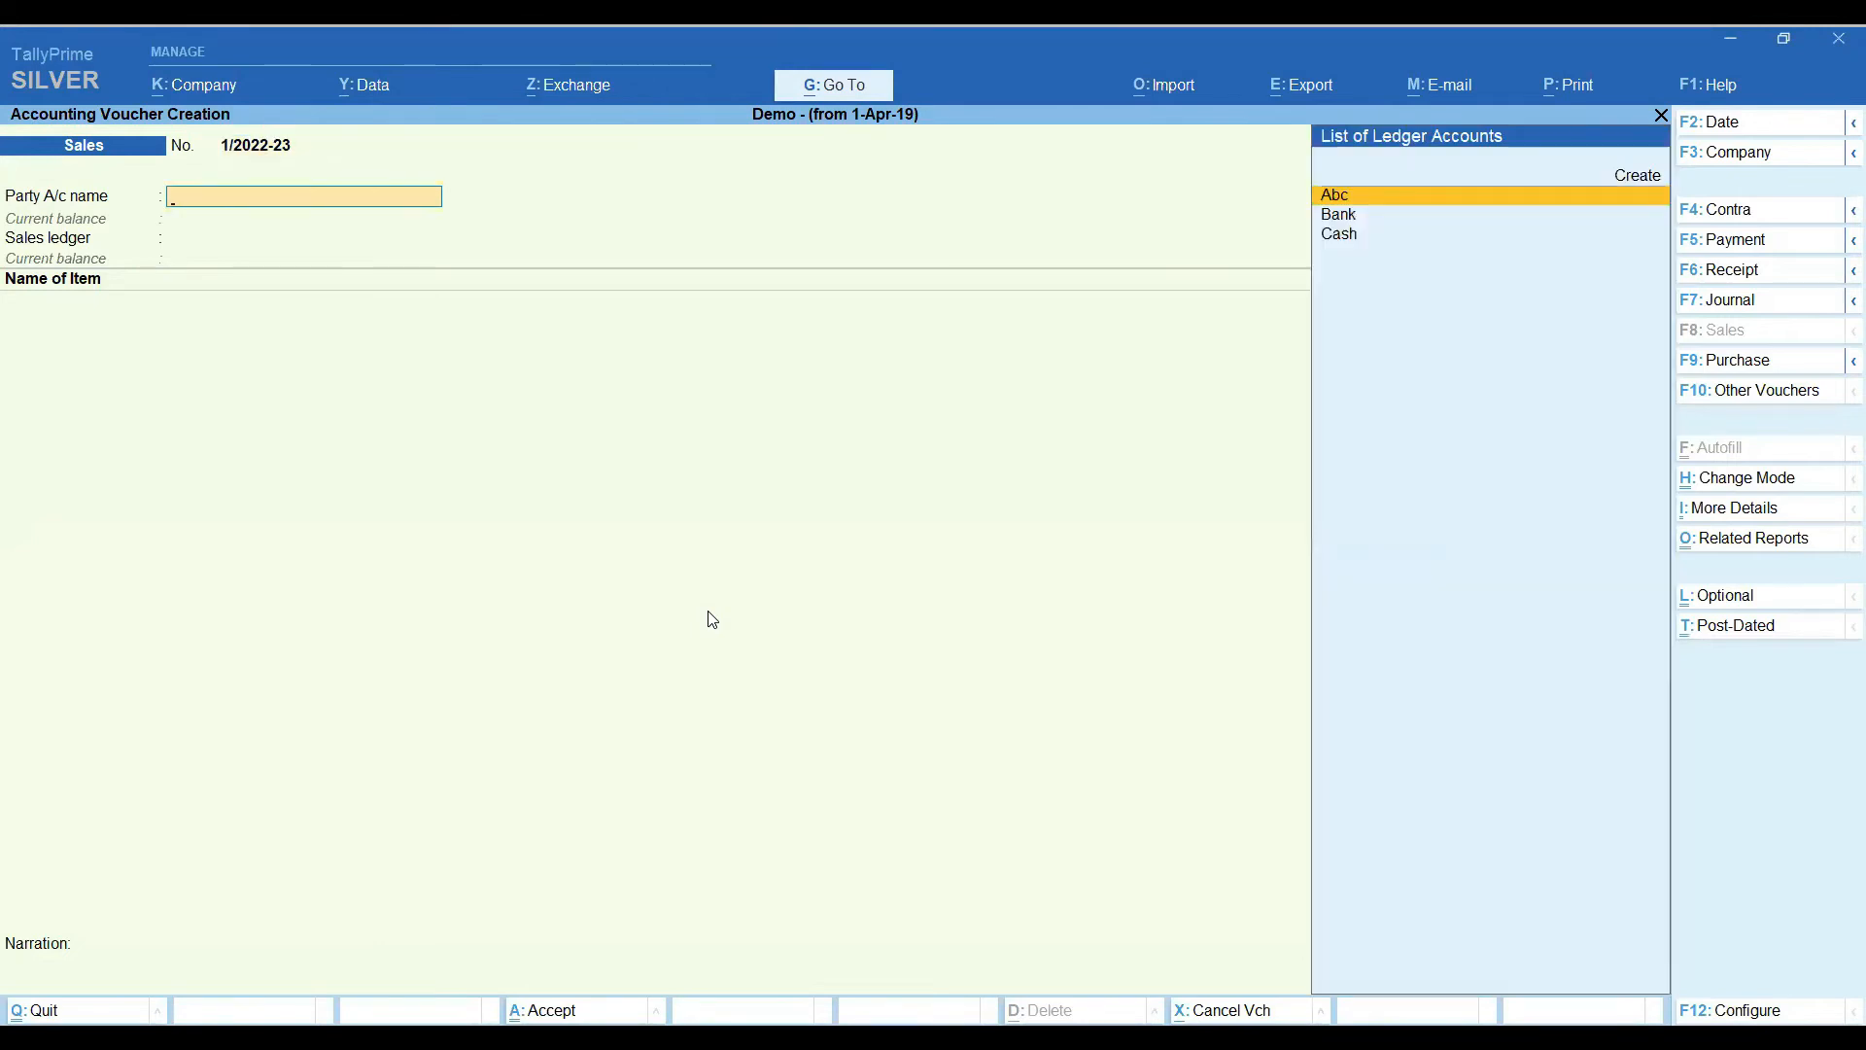
key("Return")
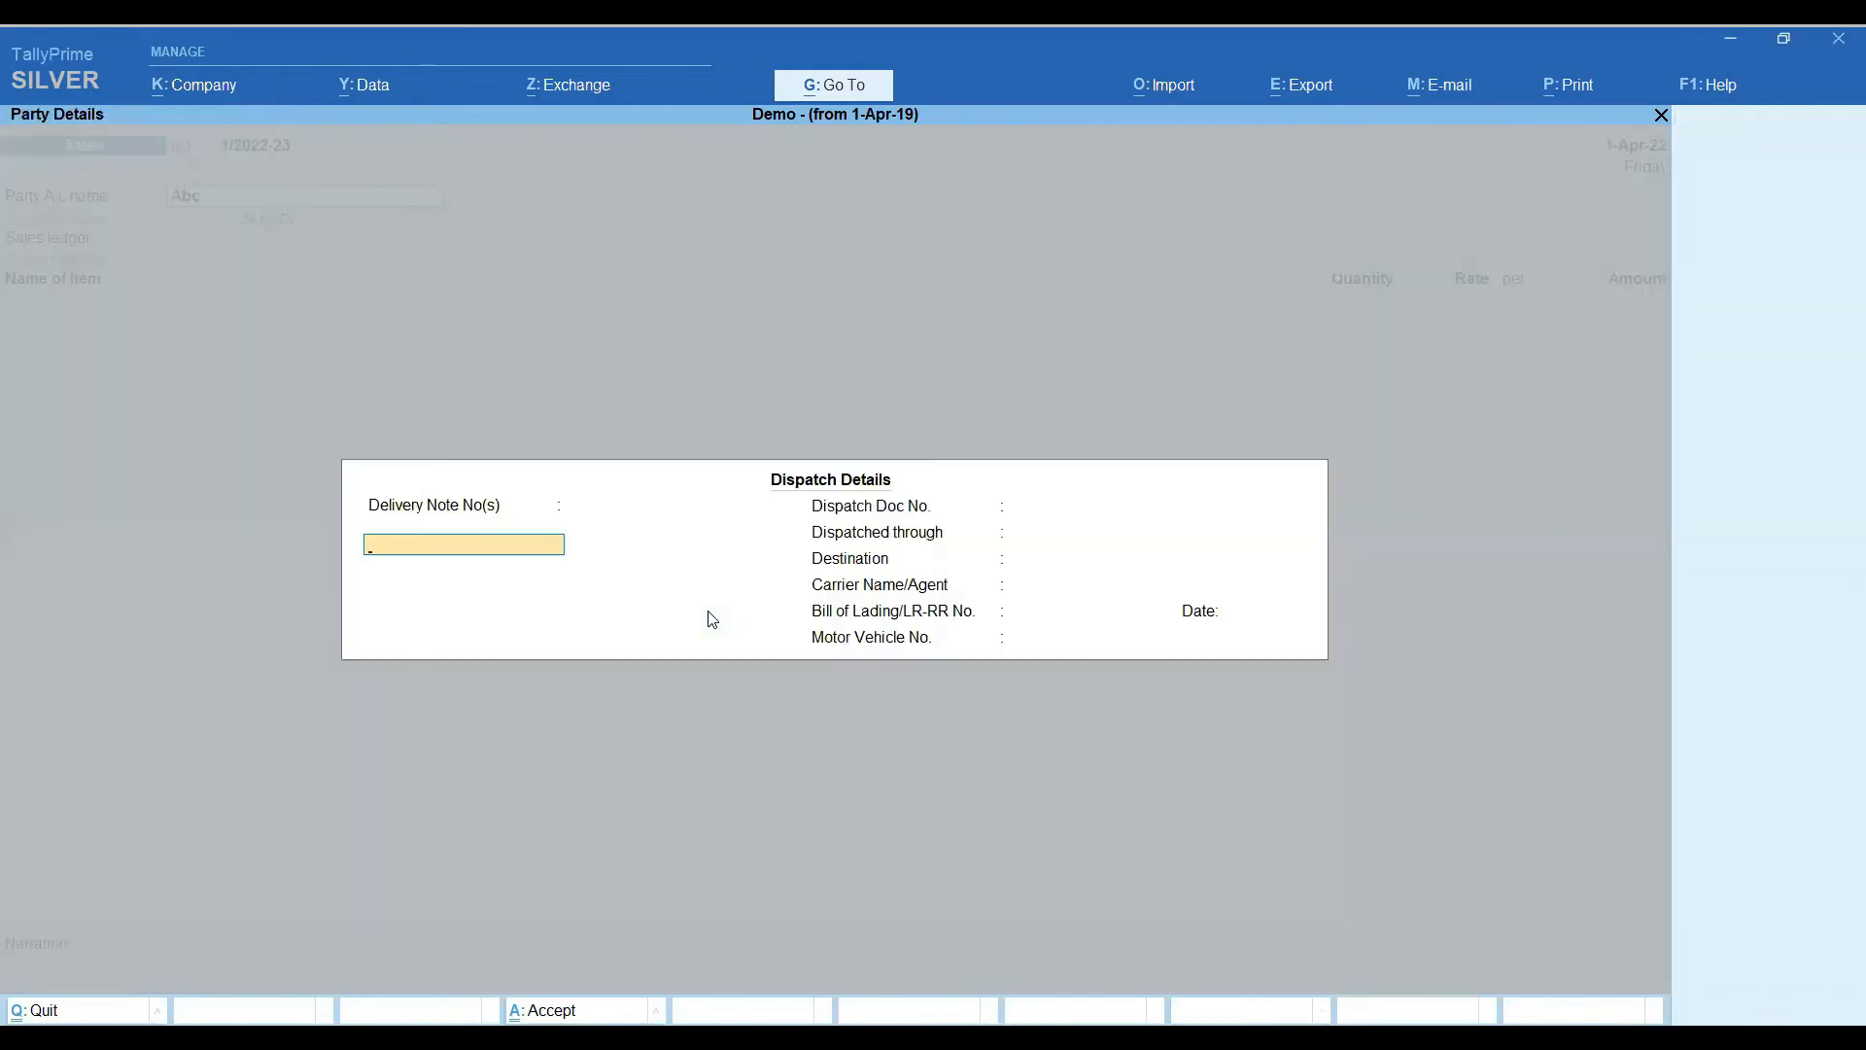
key("ctrl+a")
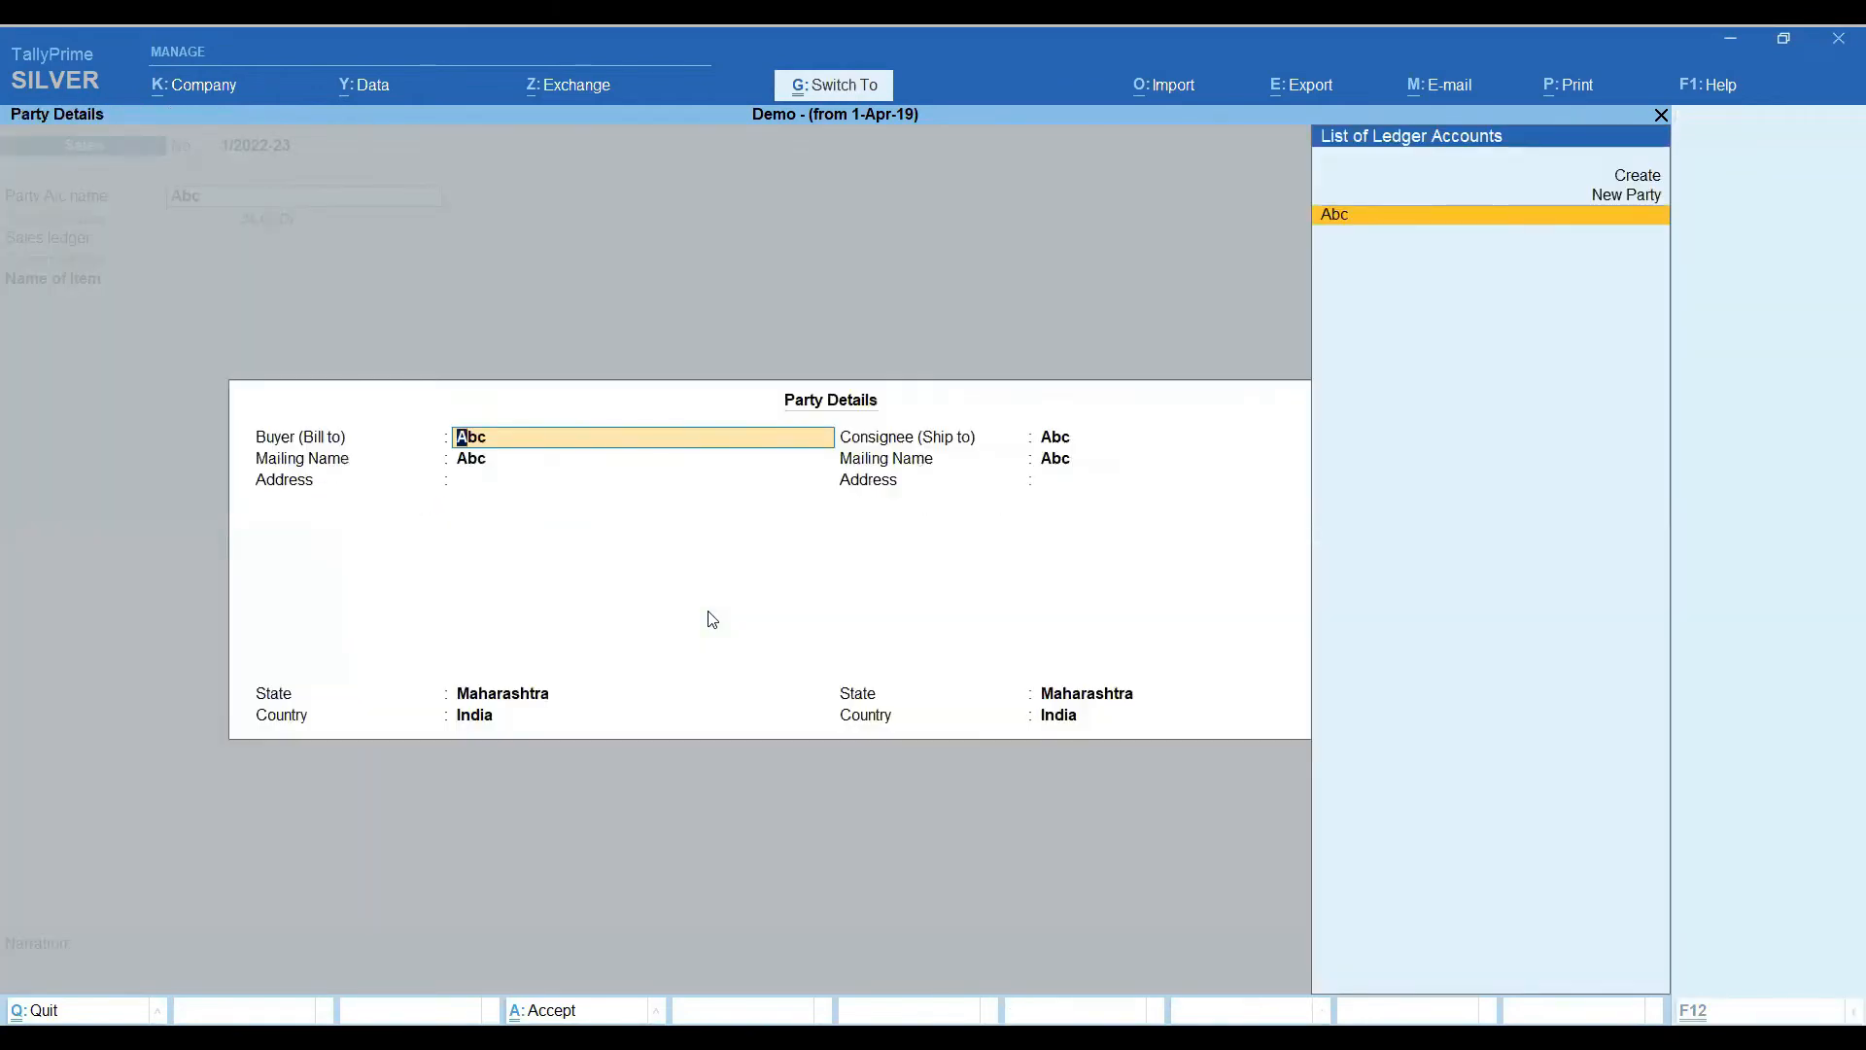
key("ctrl+a")
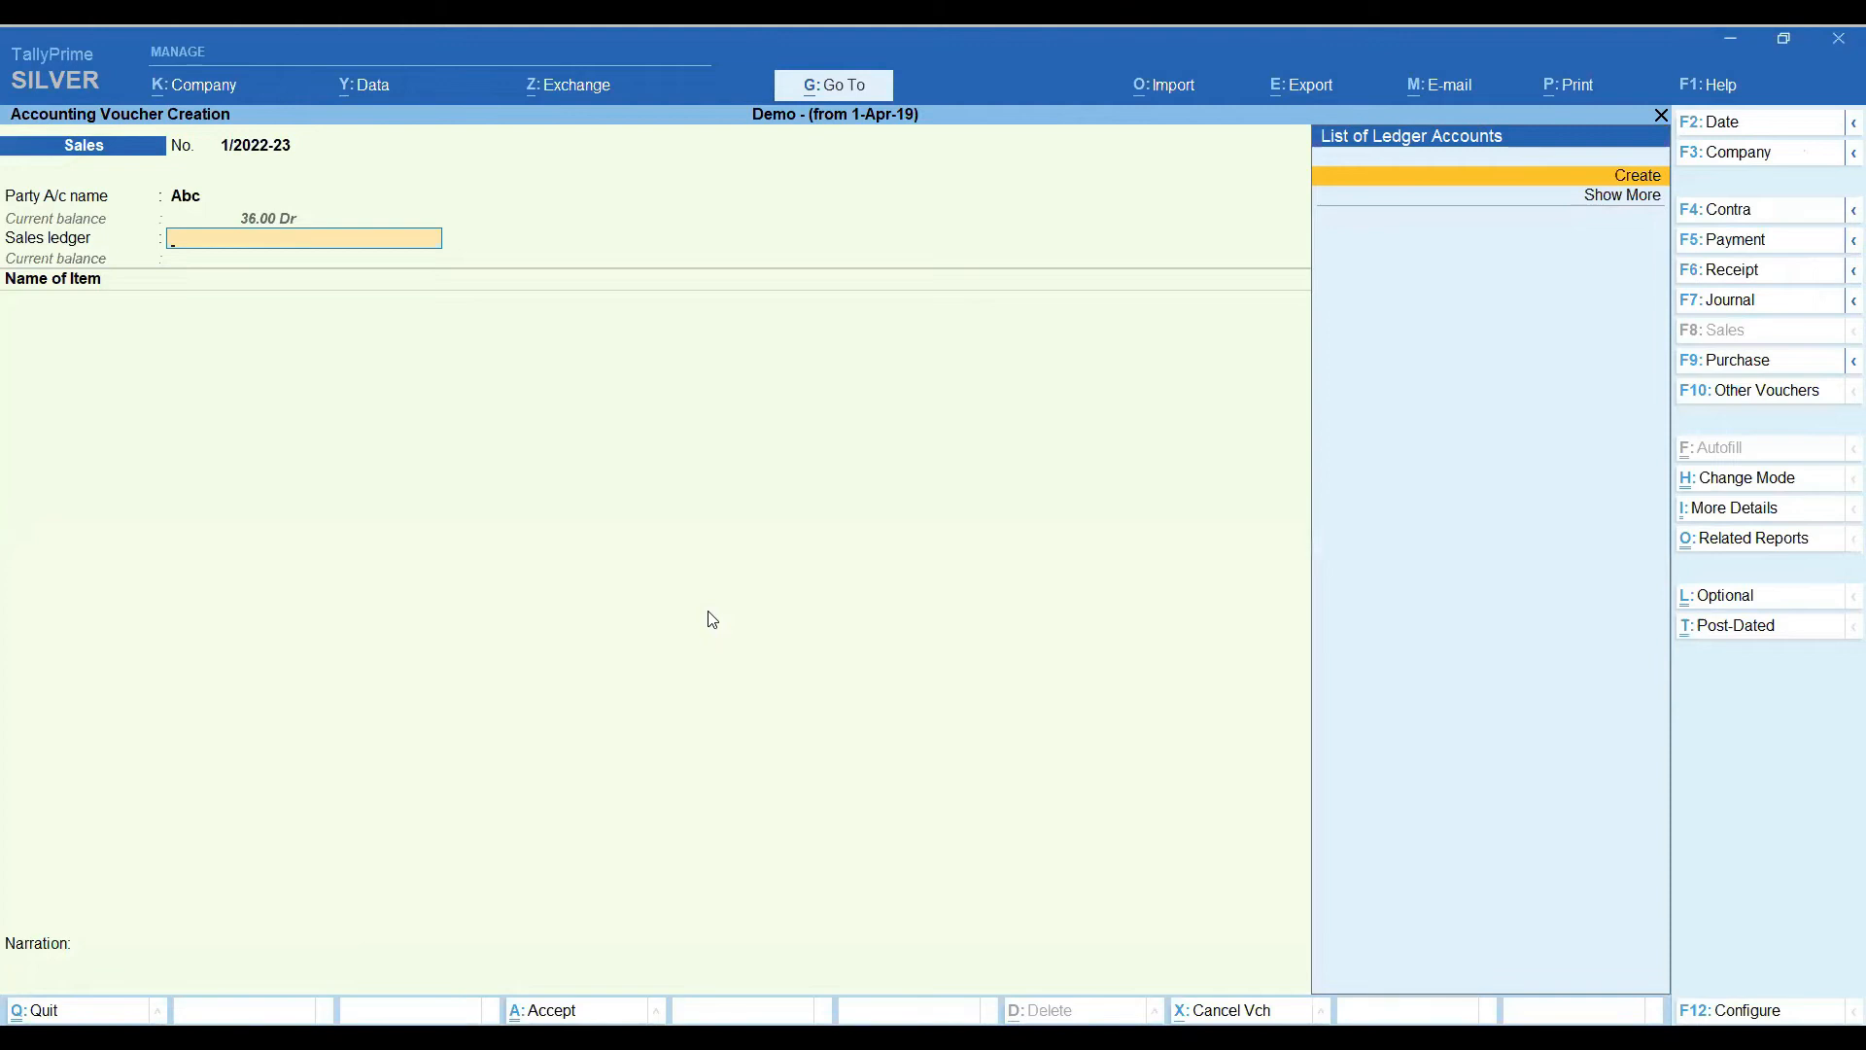
Create a ledger named Sales under the Sales Accounts group and use it as the voucher's sales ledger.
key("alt+c")
type("Sales")
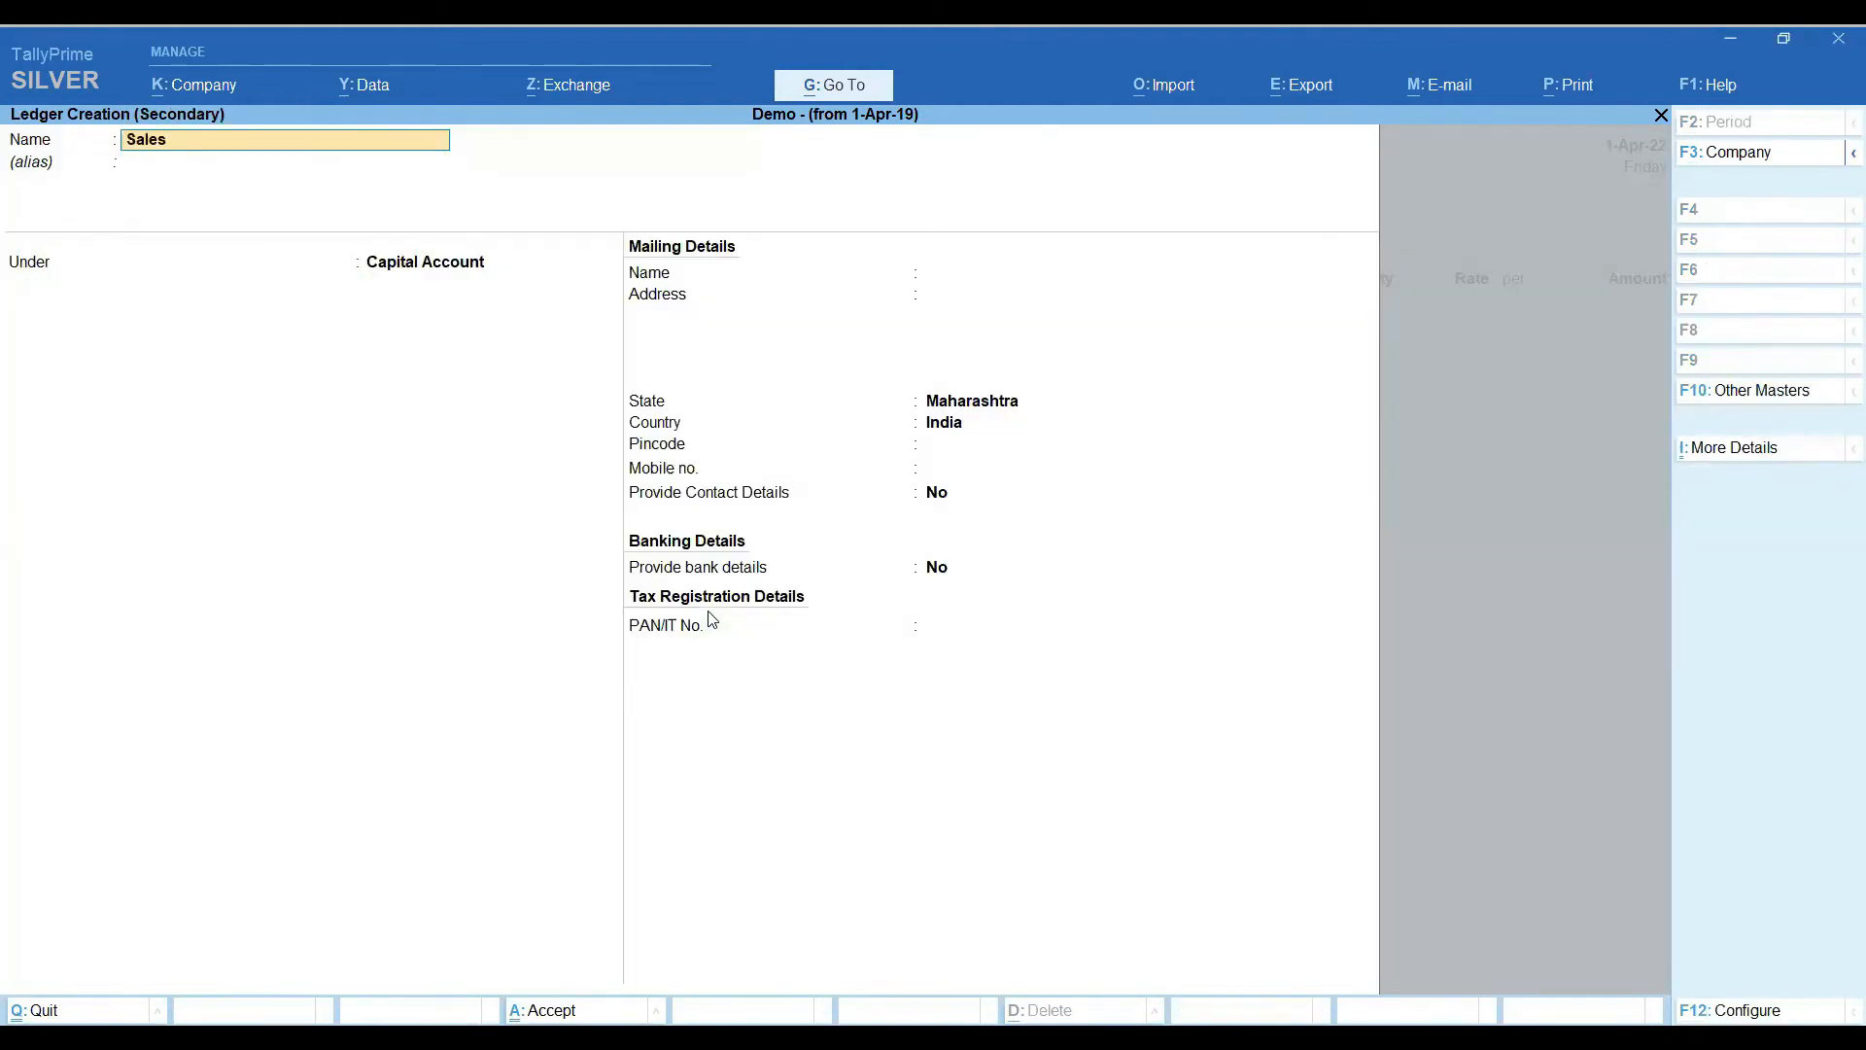
key("Return")
key("Return")
type("Sale")
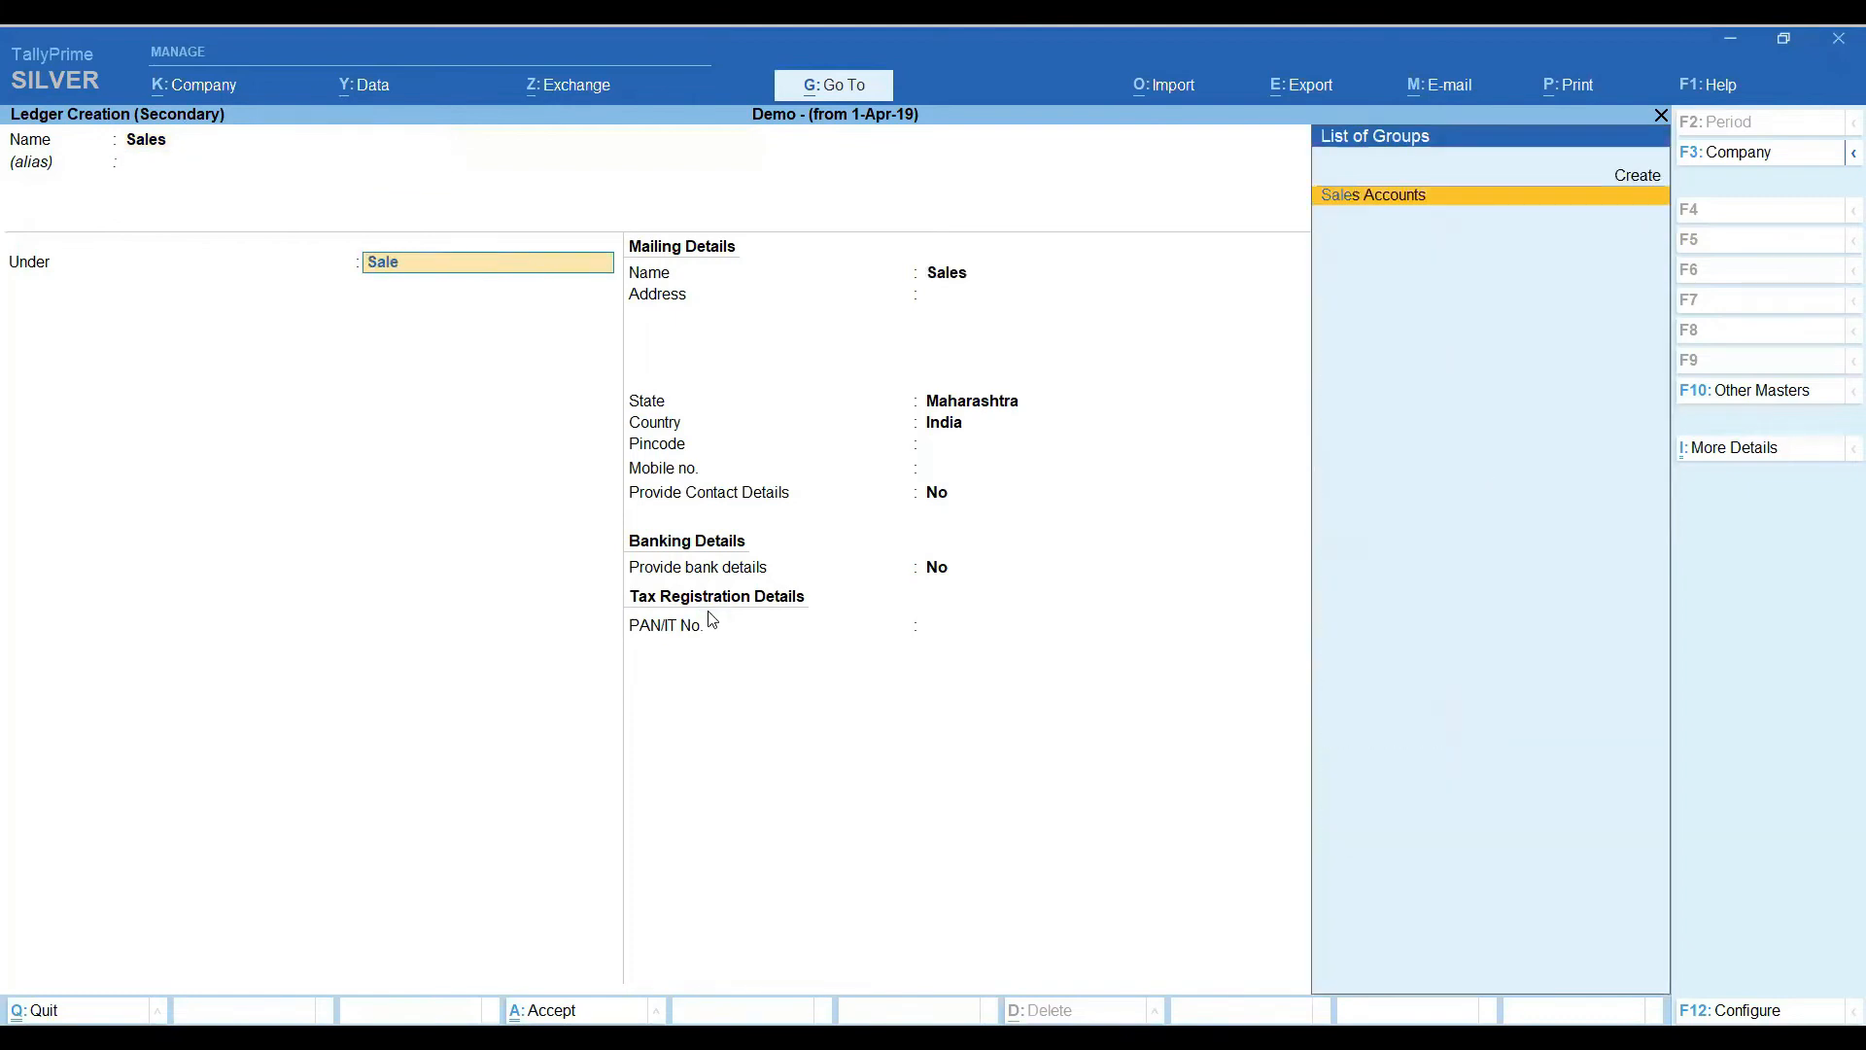
key("Return")
key("Return")
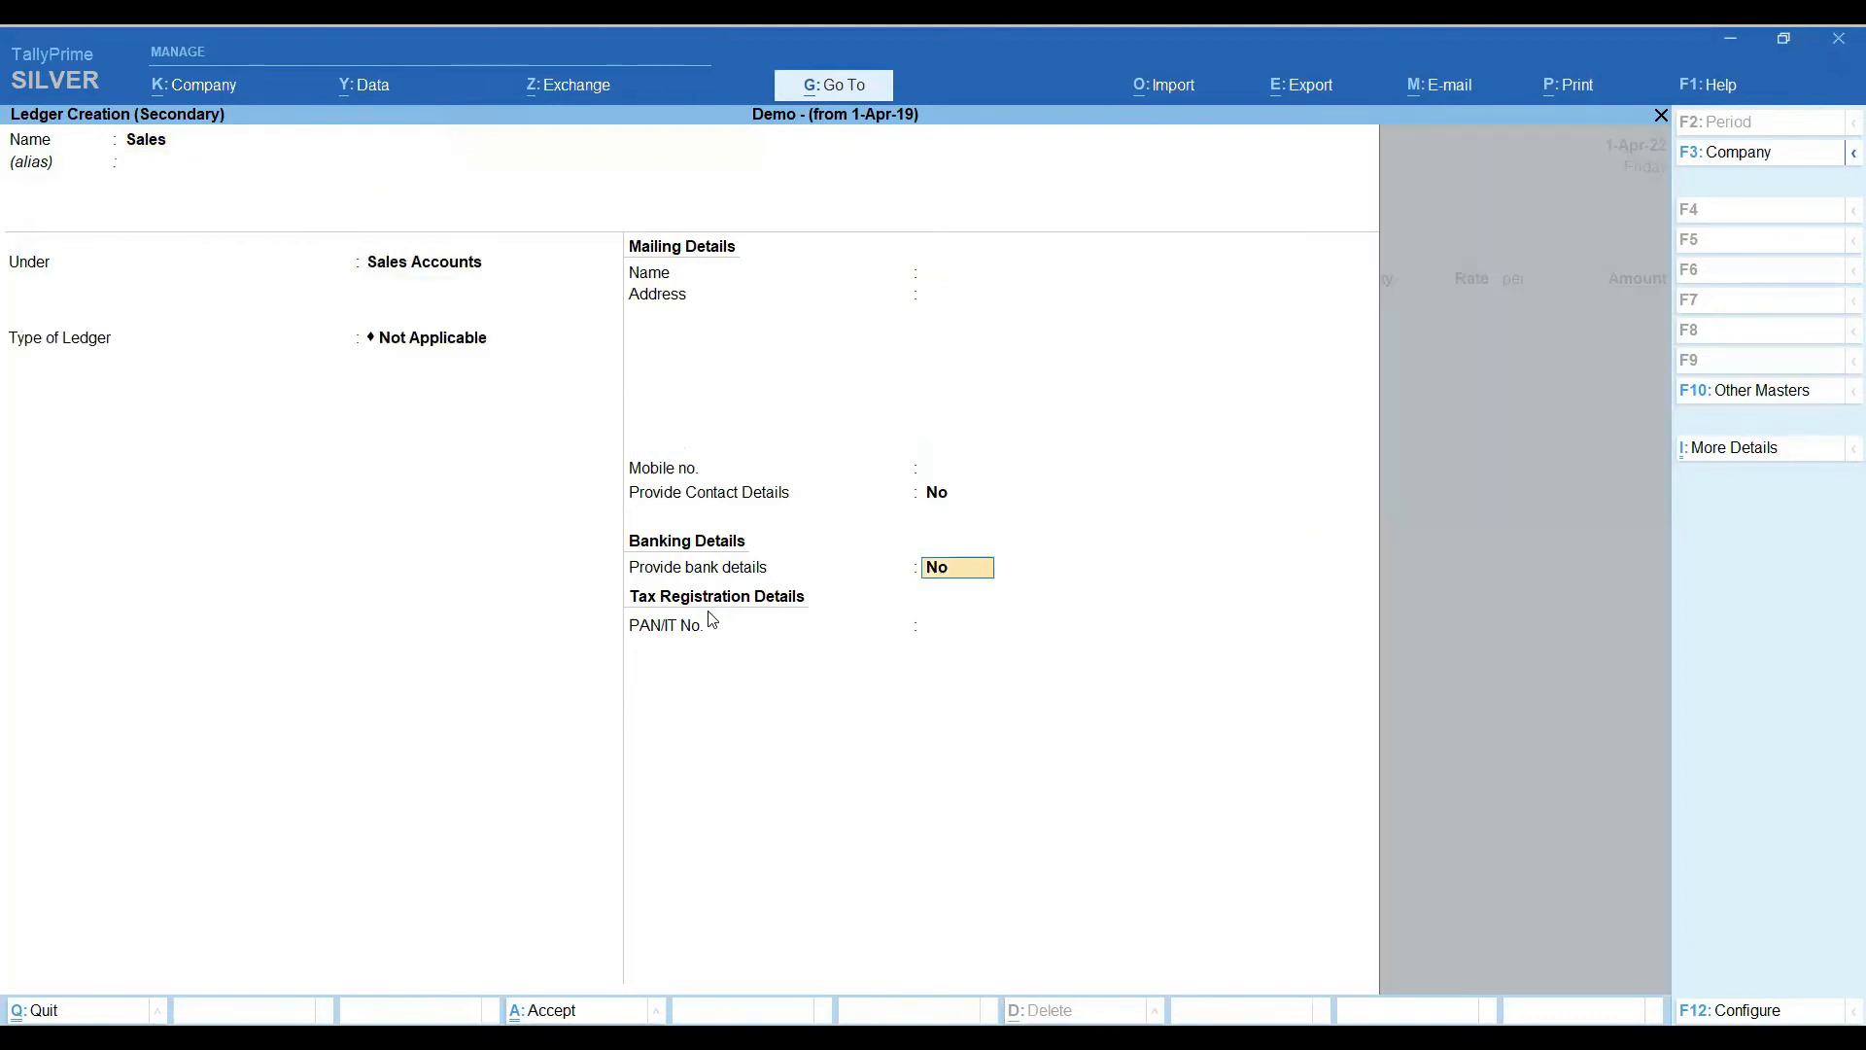
key("ctrl+a")
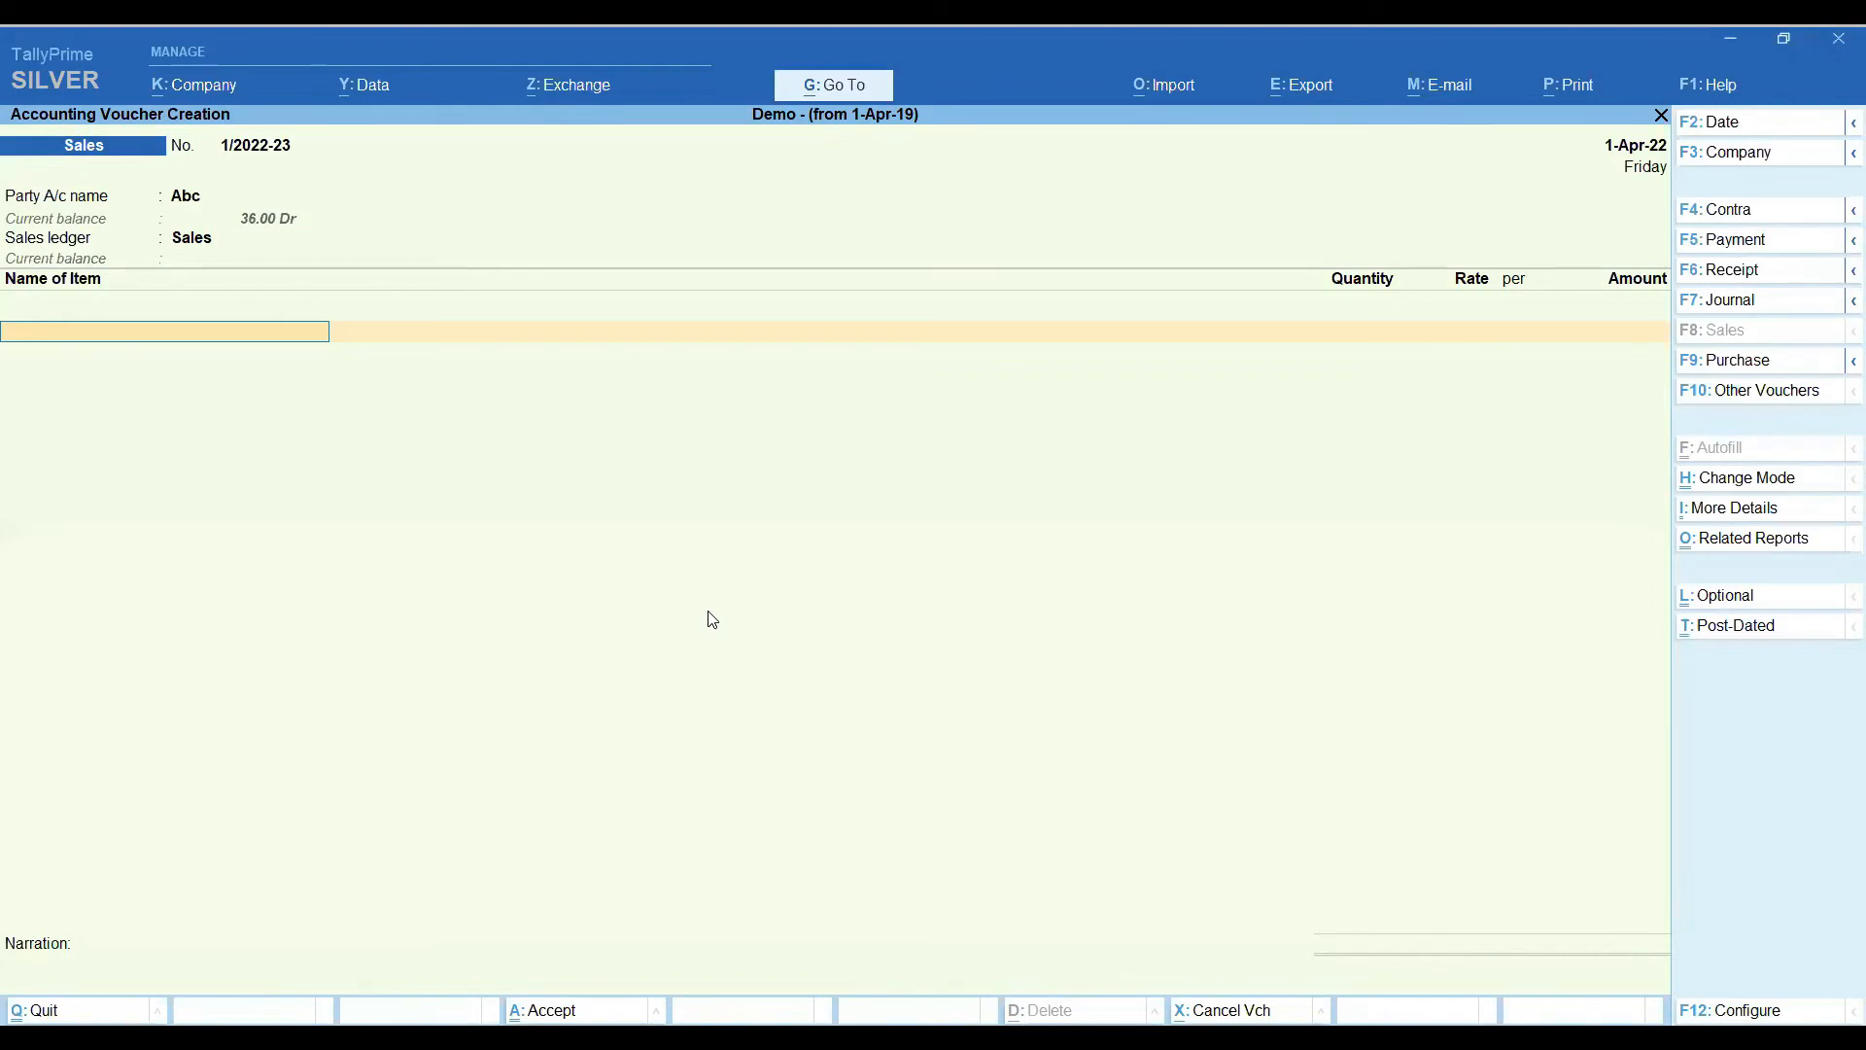
Save the completed sales voucher and quit the next blank voucher.
key("ctrl+a")
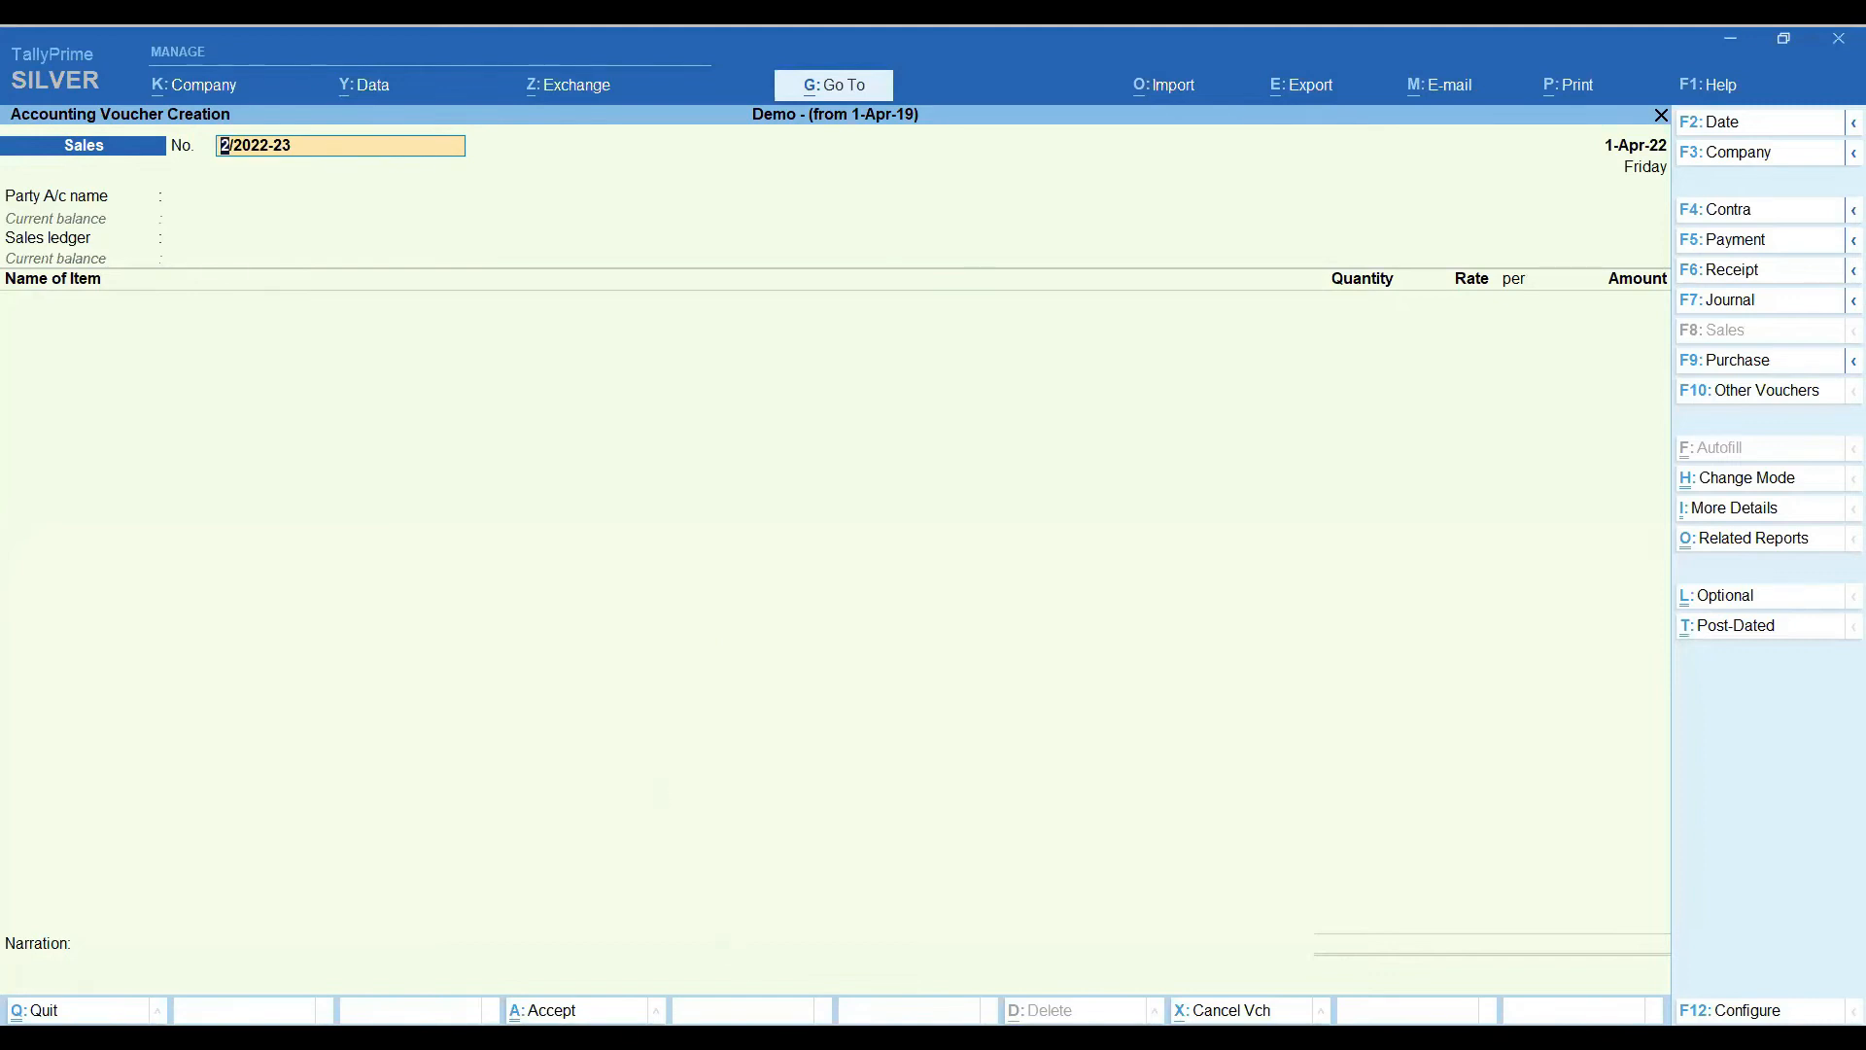
key("Escape")
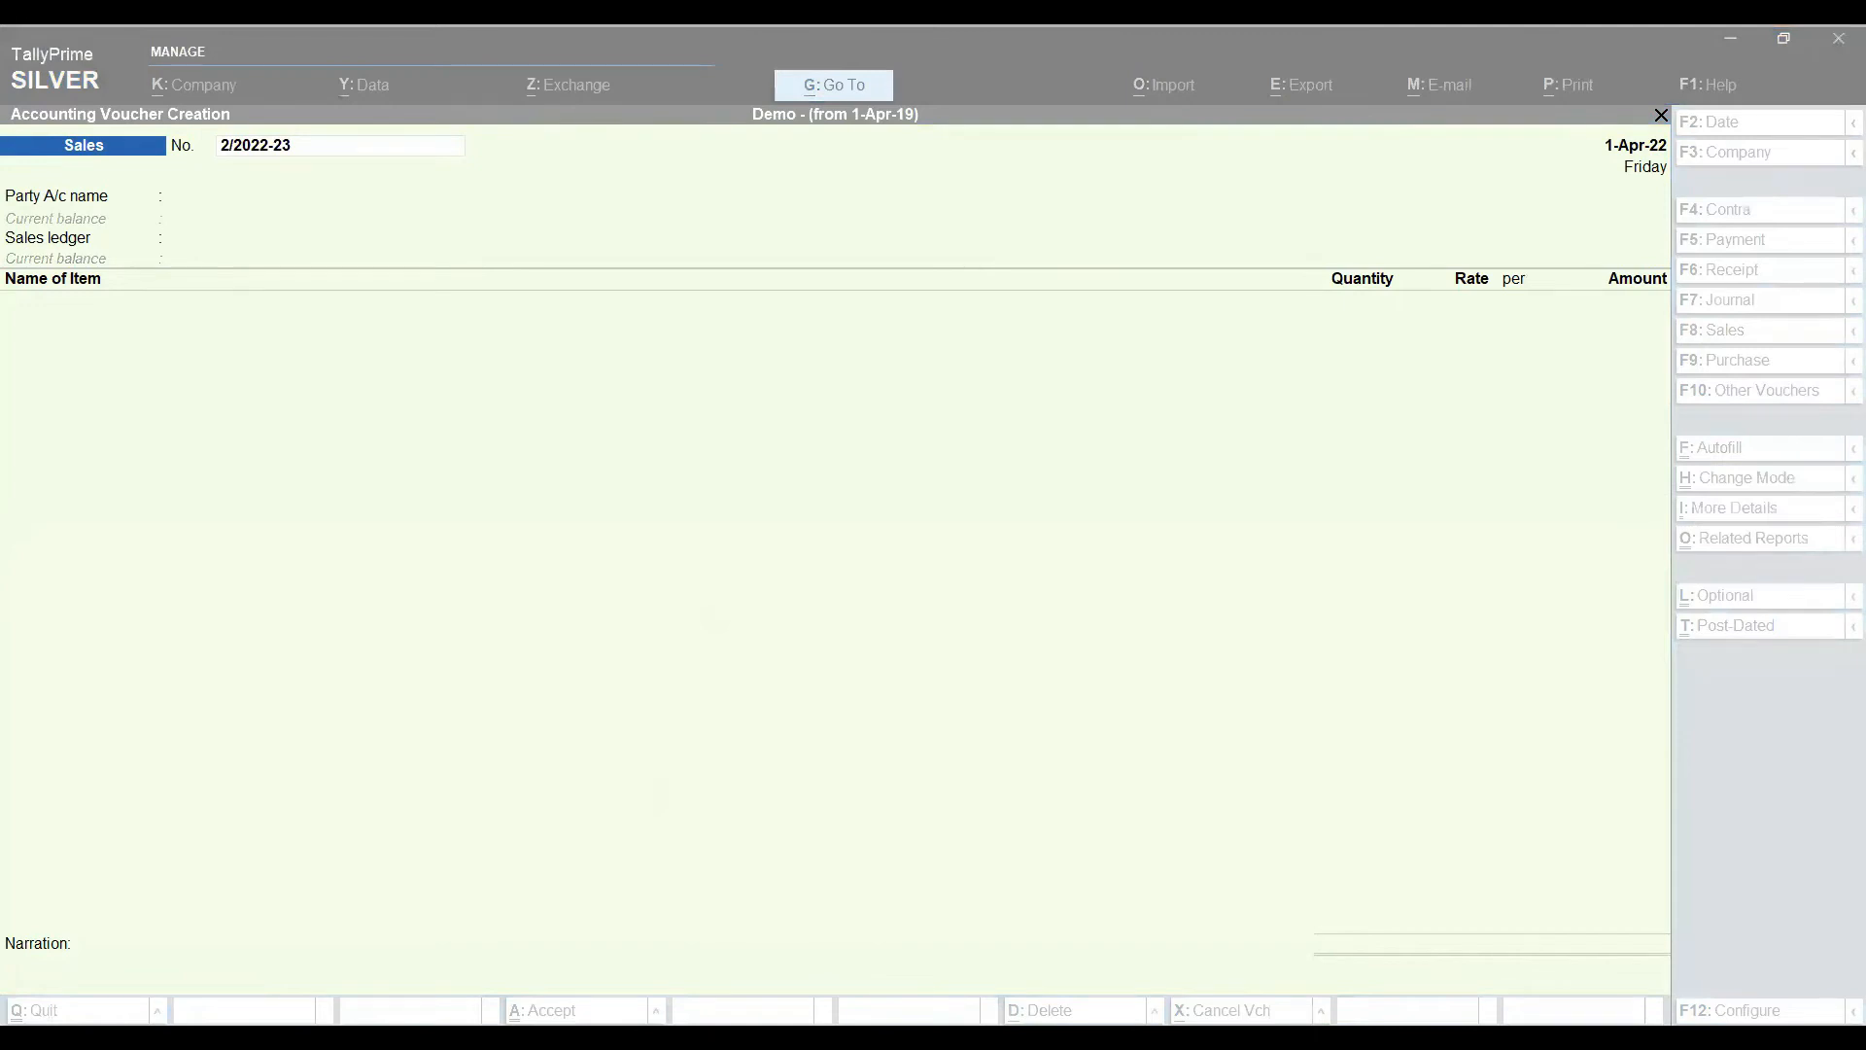